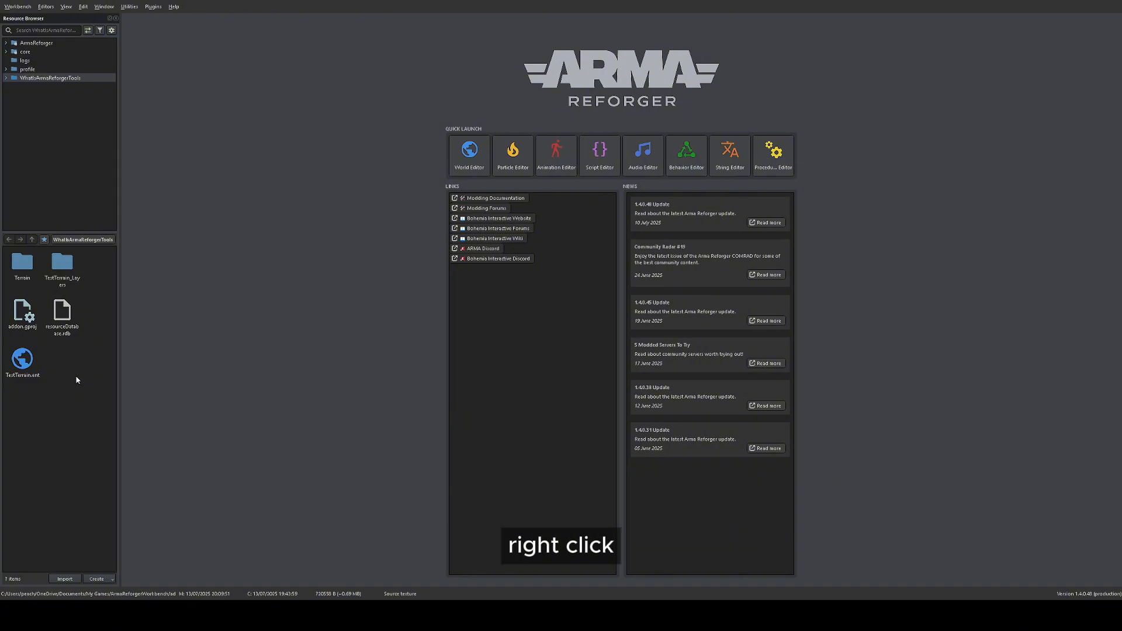
Step: Create a material named Test_Material in the WhatIsArmaReforgerTools folder and open it for editing
right_click(116, 486)
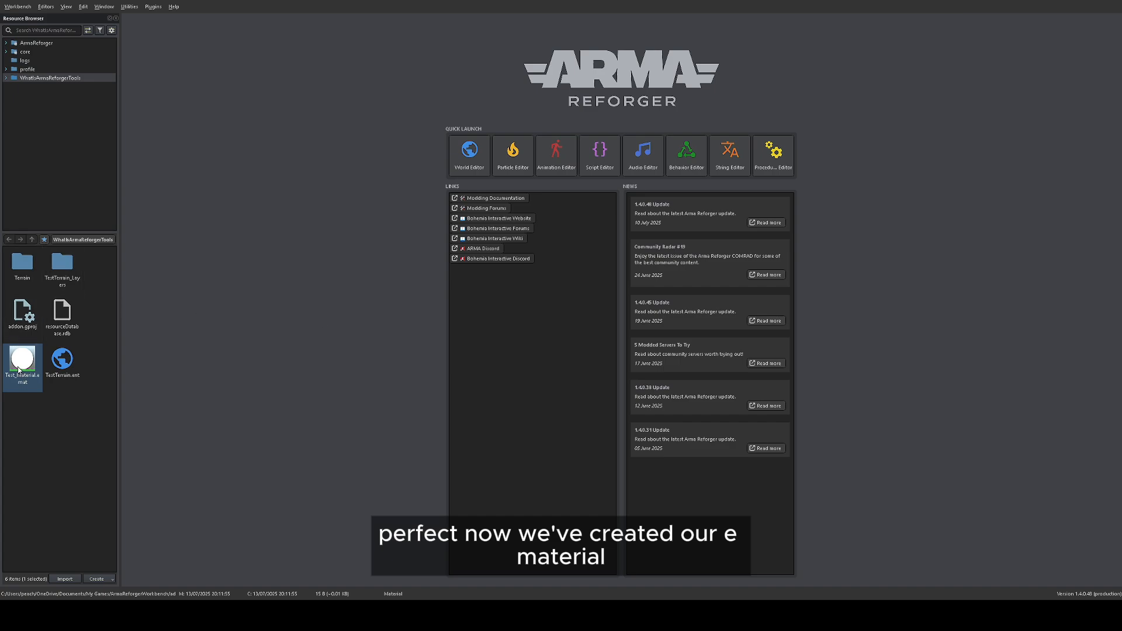
double_click(22, 363)
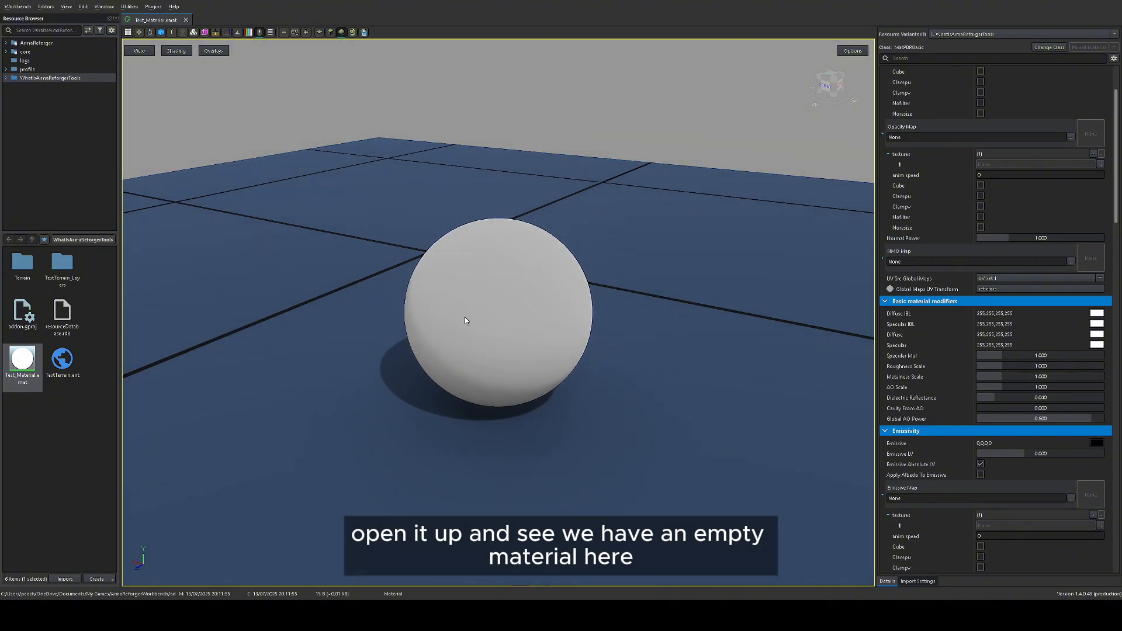
scroll(1068, 244, up, 3)
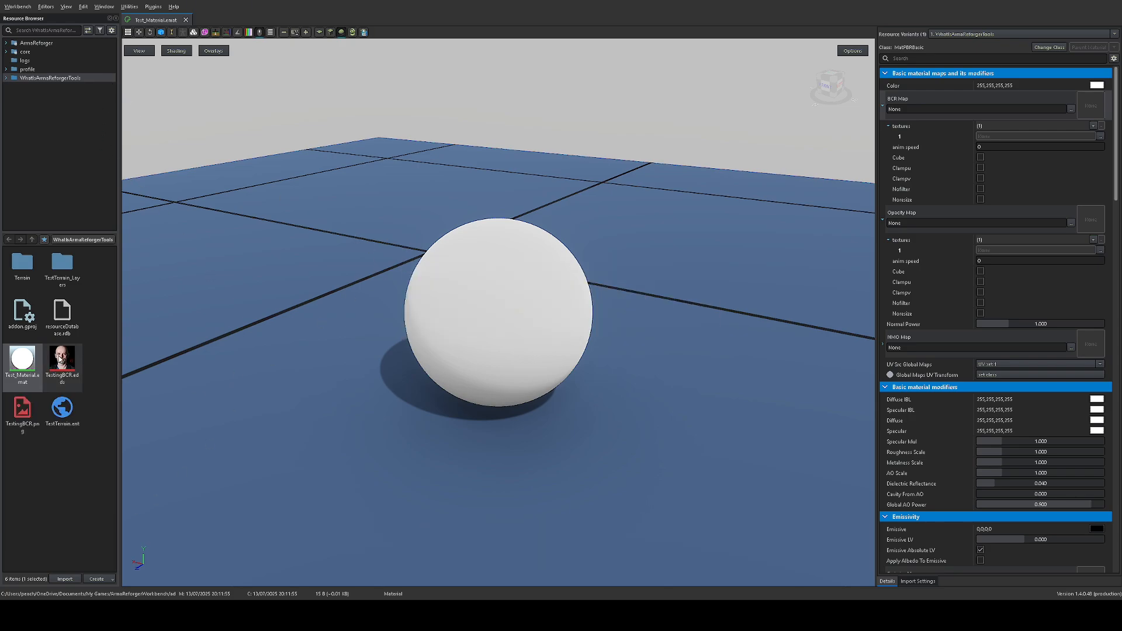
Step: Assign TestingBCR.edds as the material's BCR Map and ST_Metal_Fine01_1m_NMO.edds as its NMO Map
drag(62, 358, 944, 103)
drag(730, 209, 666, 248)
scroll(631, 251, up, 4)
scroll(631, 251, up, 2)
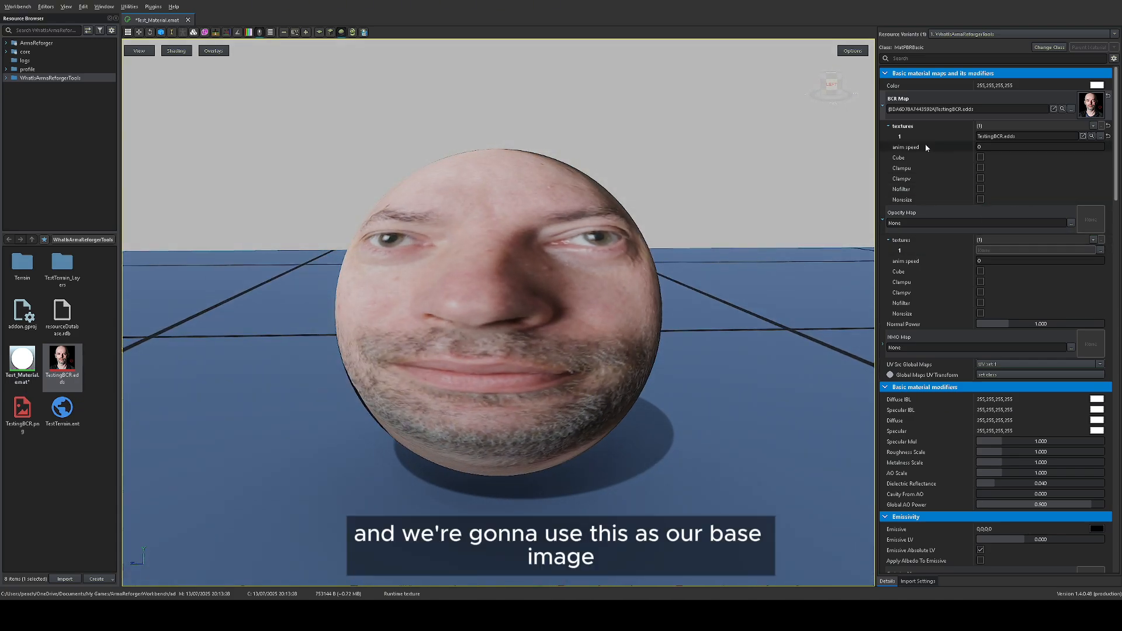
drag(548, 263, 546, 256)
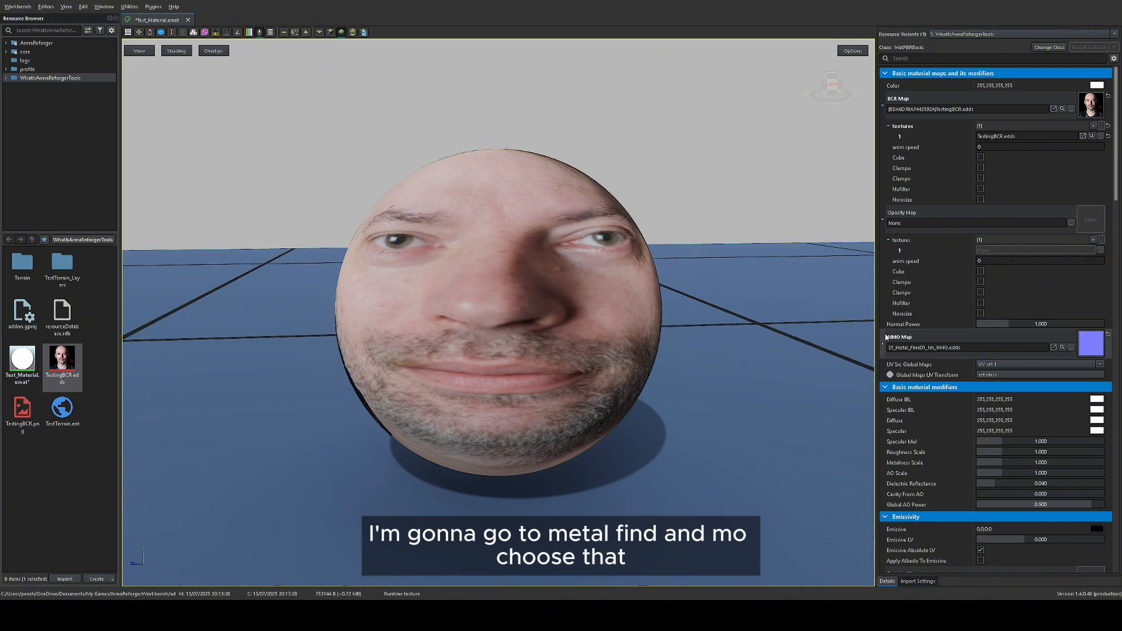
Step: Try the minimum and maximum Roughness Scale on the material, and settle on about 0.61
scroll(972, 371, down, 3)
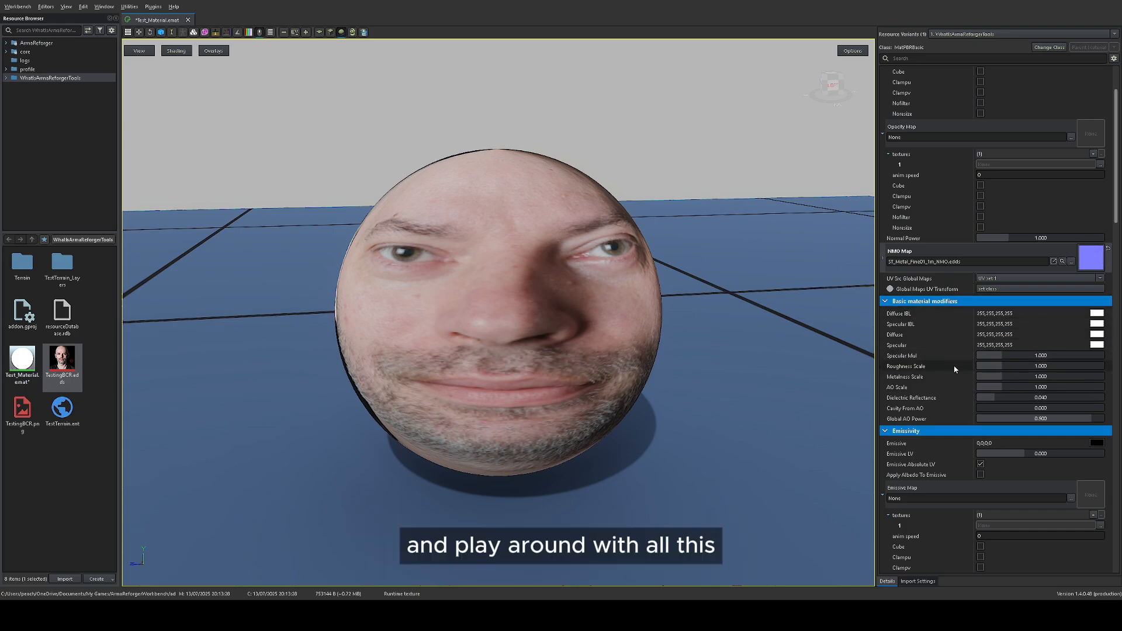
scroll(950, 367, up, 1)
scroll(970, 357, down, 1)
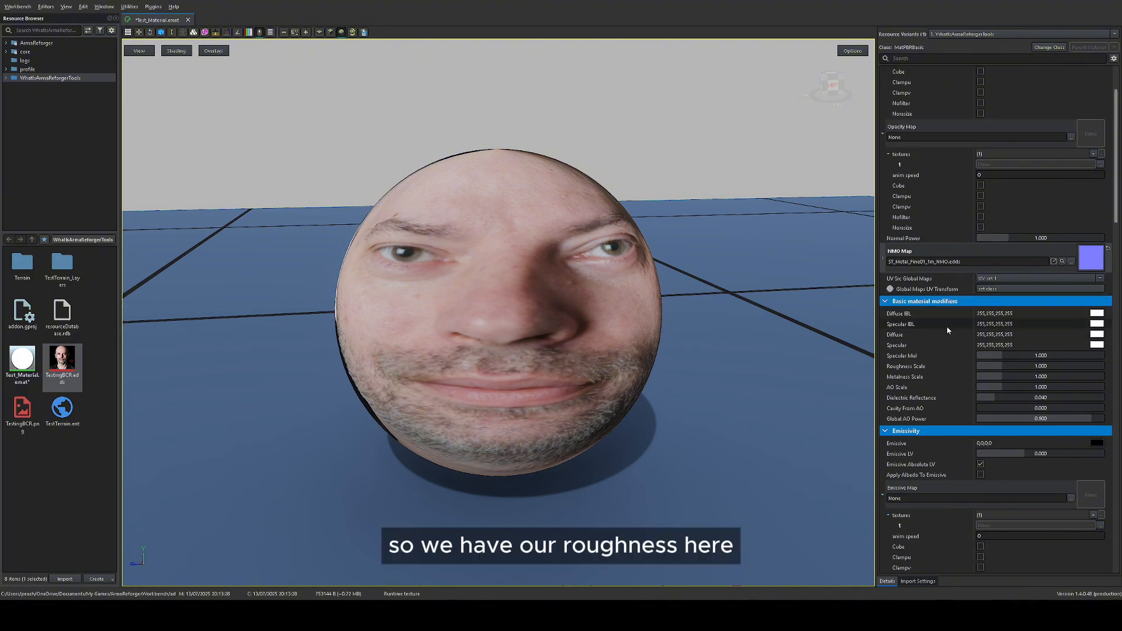
scroll(982, 345, down, 1)
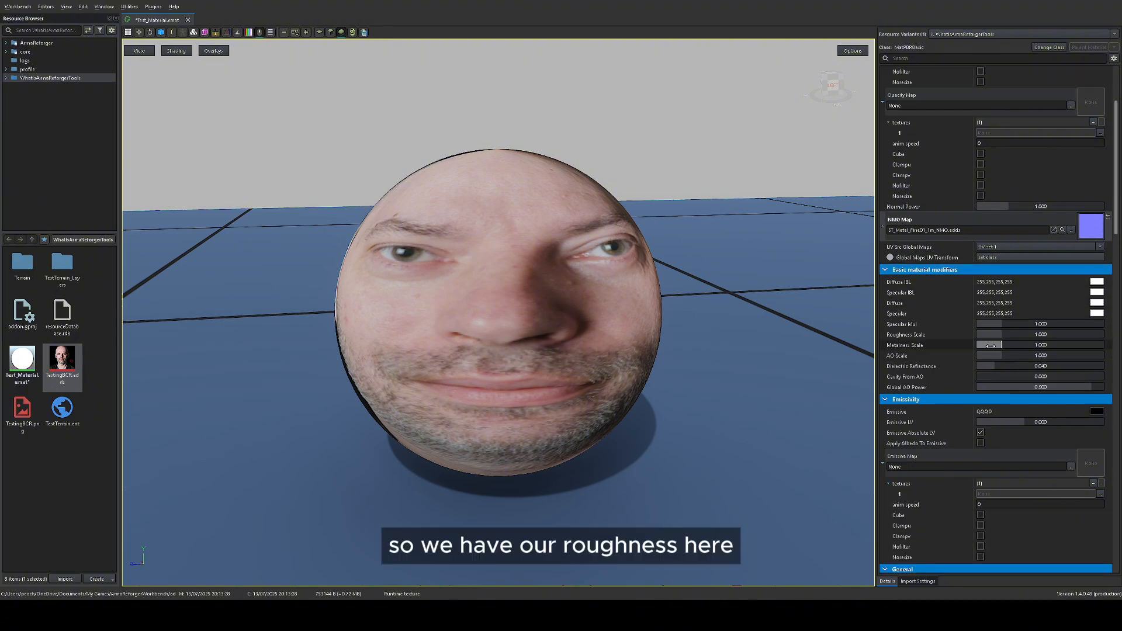
drag(1002, 334, 975, 332)
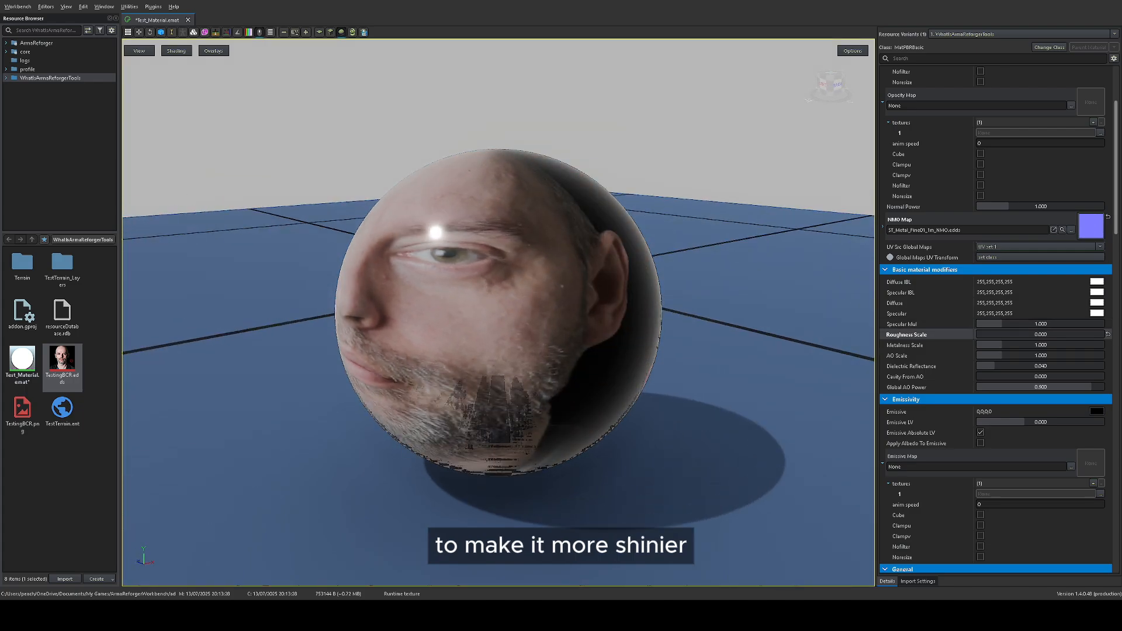
drag(993, 334, 1107, 334)
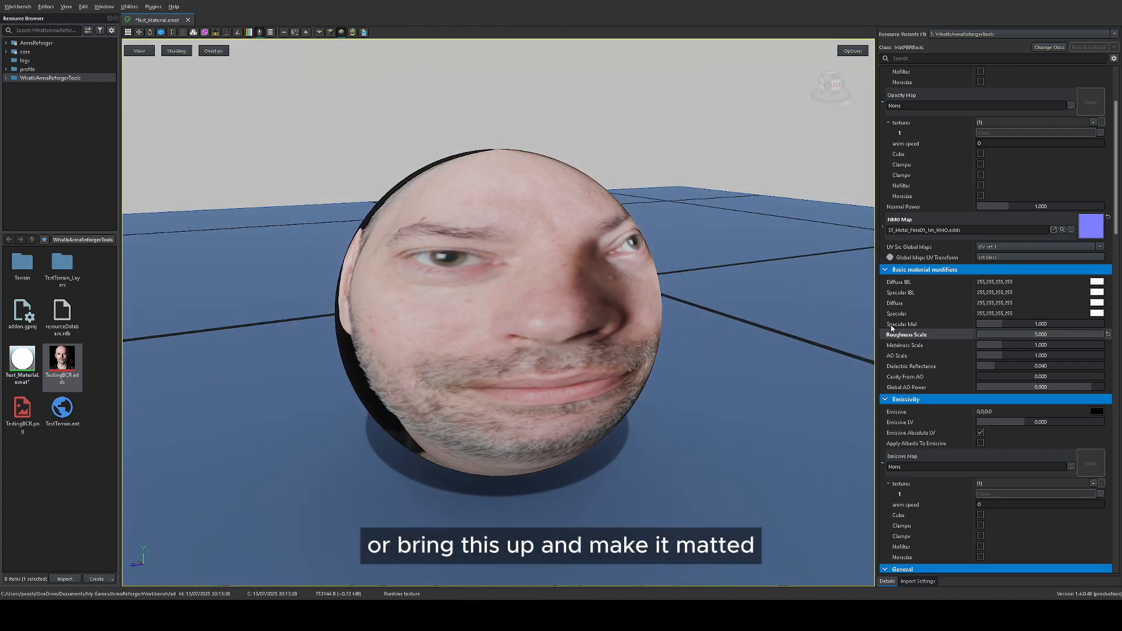
drag(1040, 334, 991, 335)
right_drag(760, 310, 527, 245)
scroll(688, 312, up, 3)
right_drag(686, 311, 736, 333)
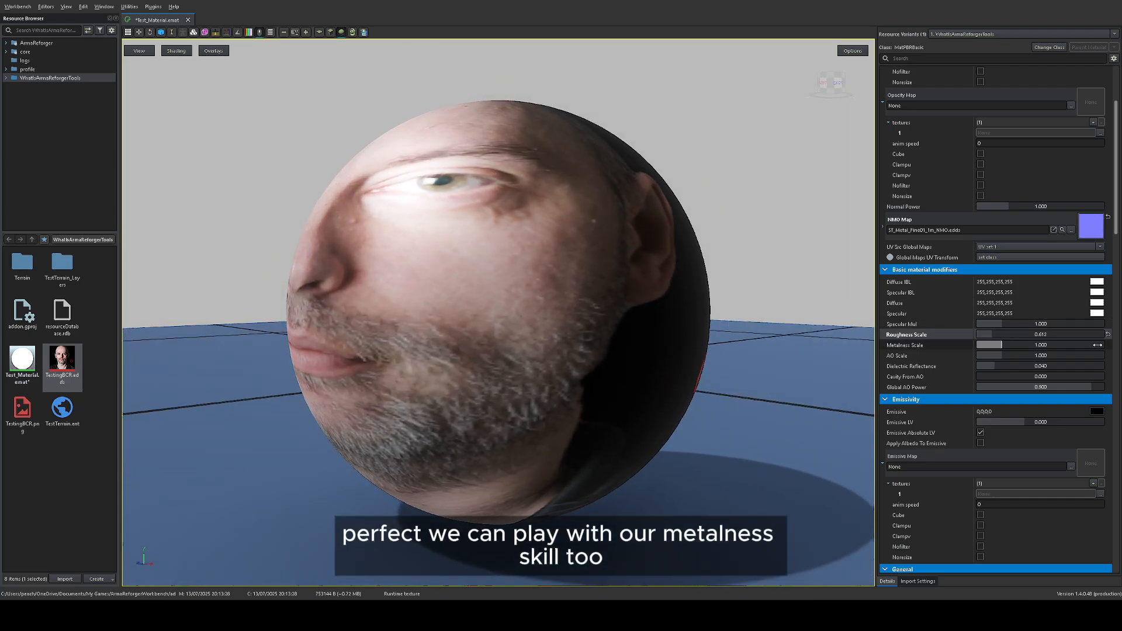
Step: Lower the material's Metalness Scale to about 0.8 and inspect the sphere from several angles
mouse_move(1000, 345)
mouse_down()
mouse_move(985, 344)
mouse_move(1013, 344)
mouse_move(985, 345)
mouse_move(997, 345)
mouse_up()
right_drag(708, 340, 771, 359)
scroll(780, 383, down, 3)
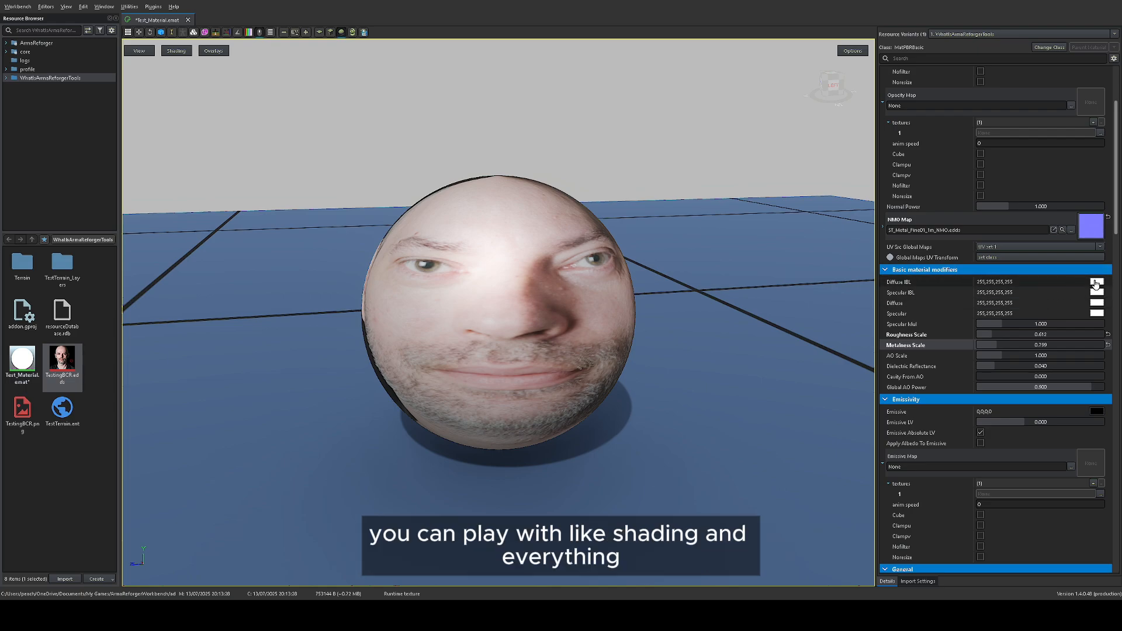
right_drag(644, 262, 841, 278)
Step: Assign the BCR texture TestingBCR.edds as the material's Emissive Map
scroll(1008, 355, down, 3)
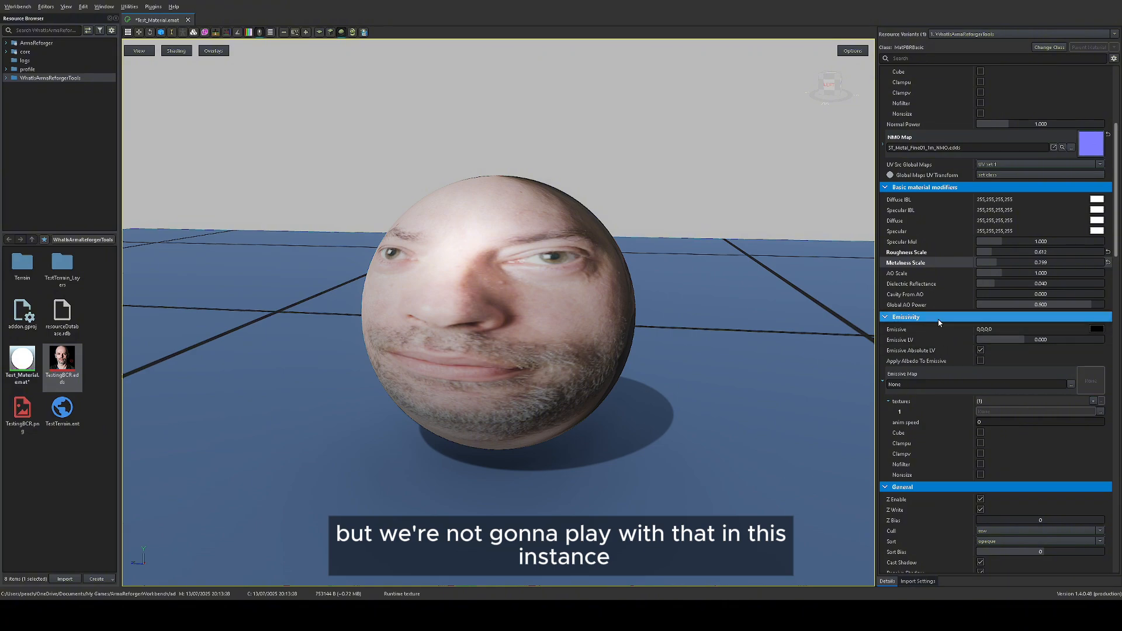
right_drag(502, 290, 555, 225)
scroll(529, 339, down, 3)
right_drag(625, 322, 679, 333)
scroll(942, 173, up, 5)
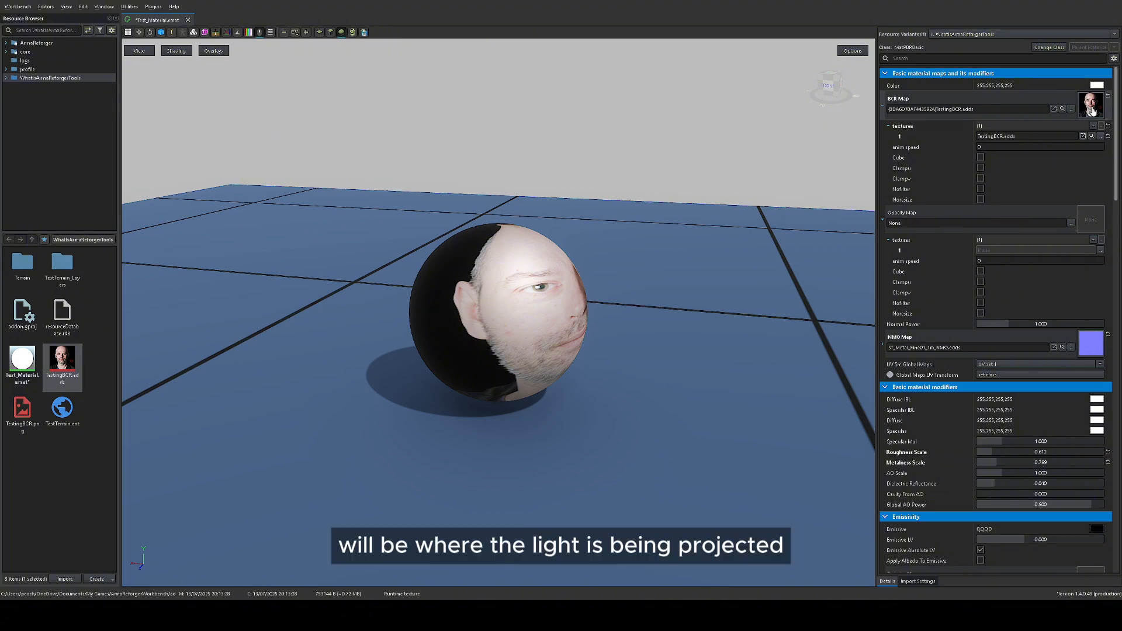
scroll(1086, 117, down, 4)
scroll(1086, 121, down, 5)
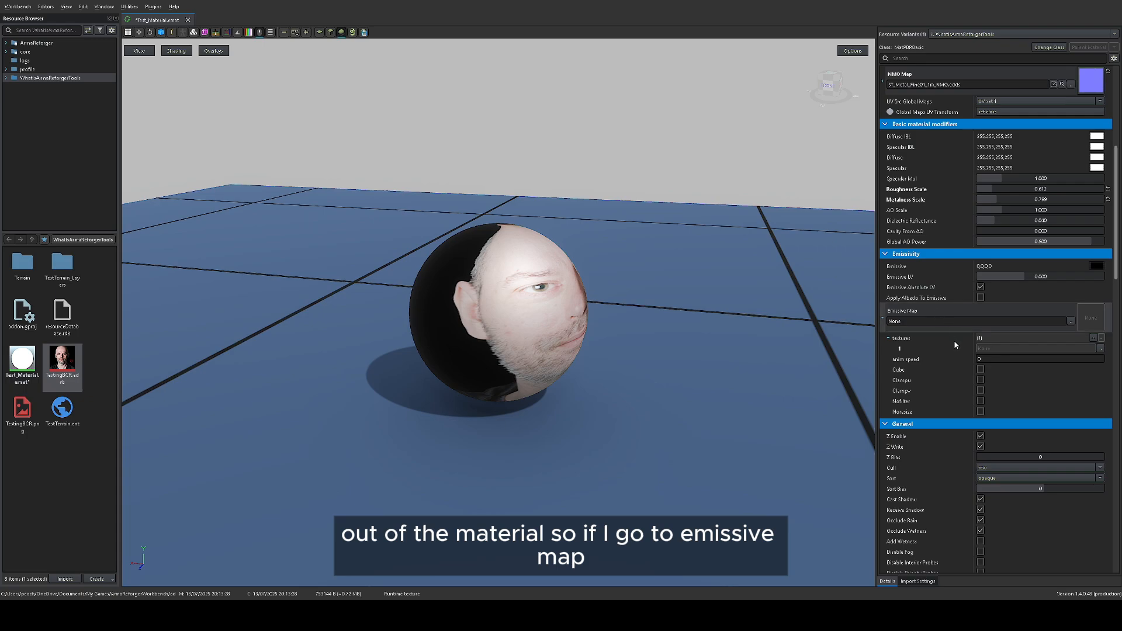
text({BDA6078A7443592A}TestingBCR.edds)
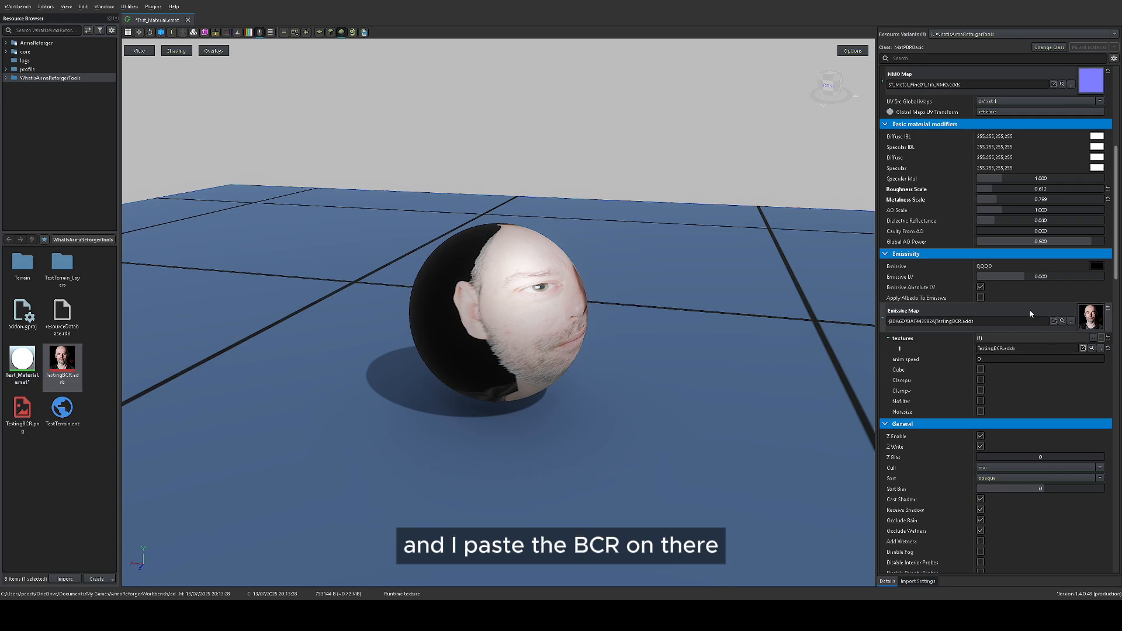
Step: Set the Emissive colour to white and try several Emissive LV strengths, ending at about -1.44
drag(1021, 278, 1029, 277)
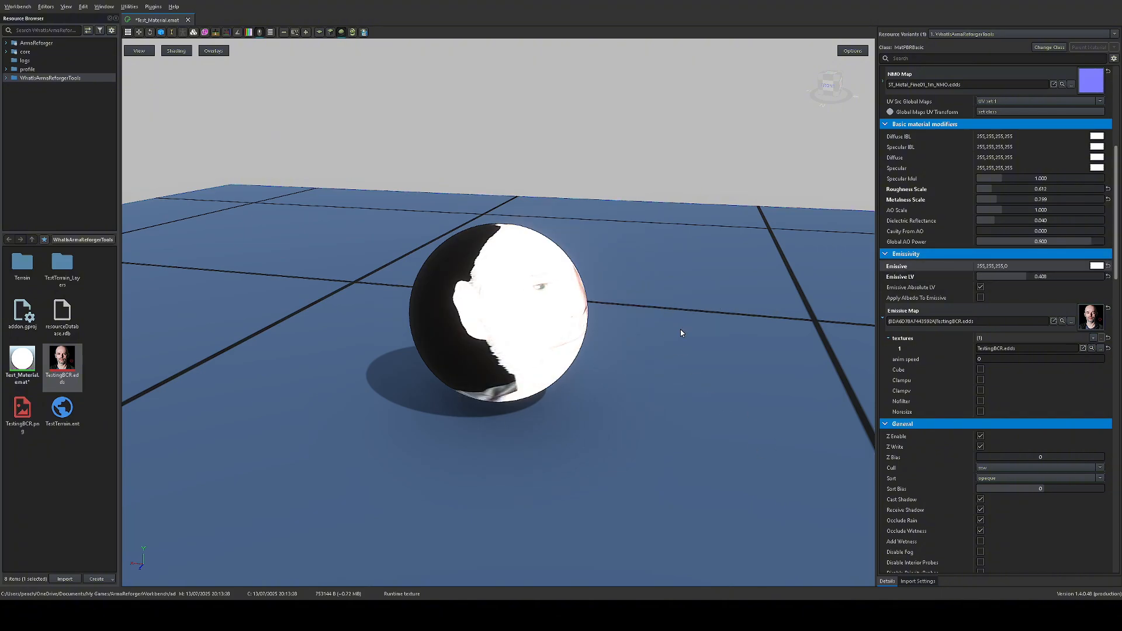
drag(680, 333, 609, 275)
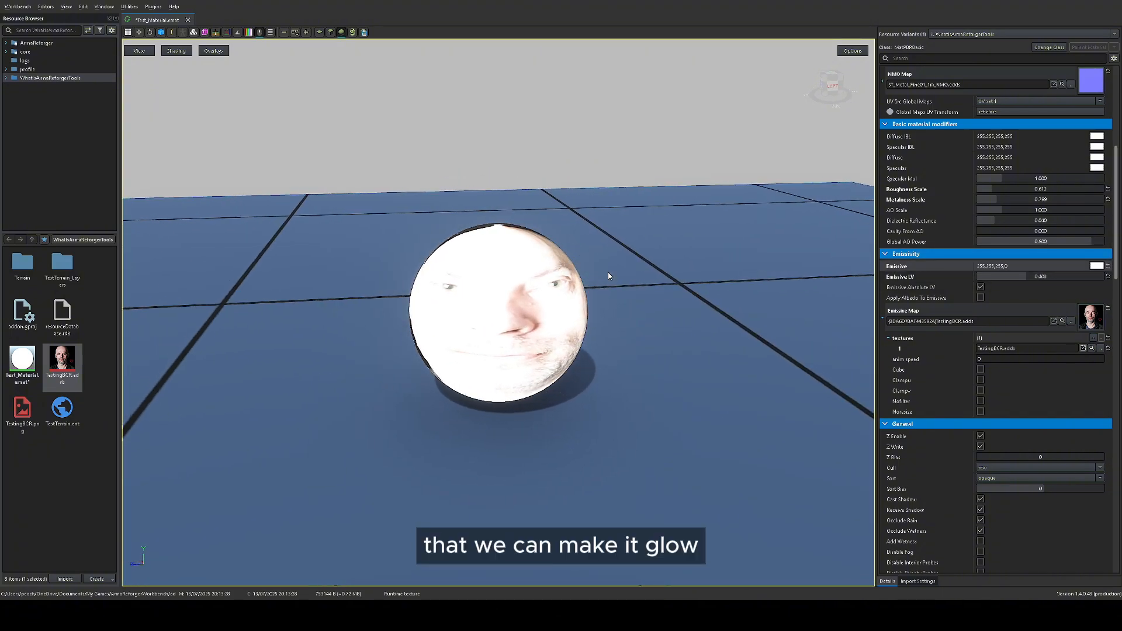
drag(1026, 277, 1050, 276)
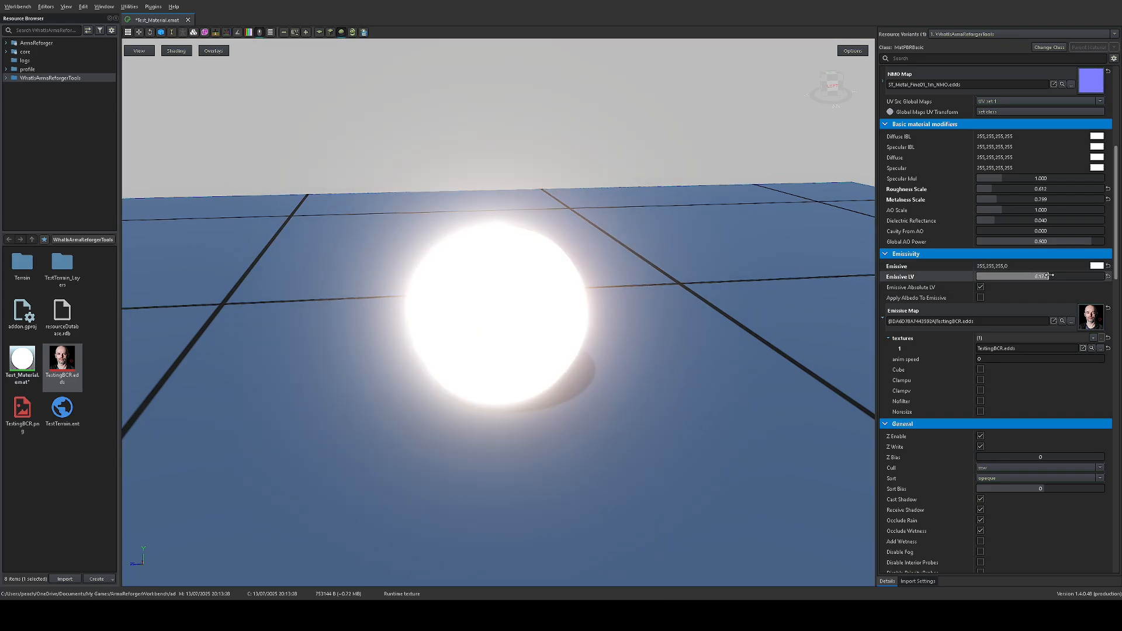
drag(701, 293, 527, 234)
drag(1041, 276, 1018, 276)
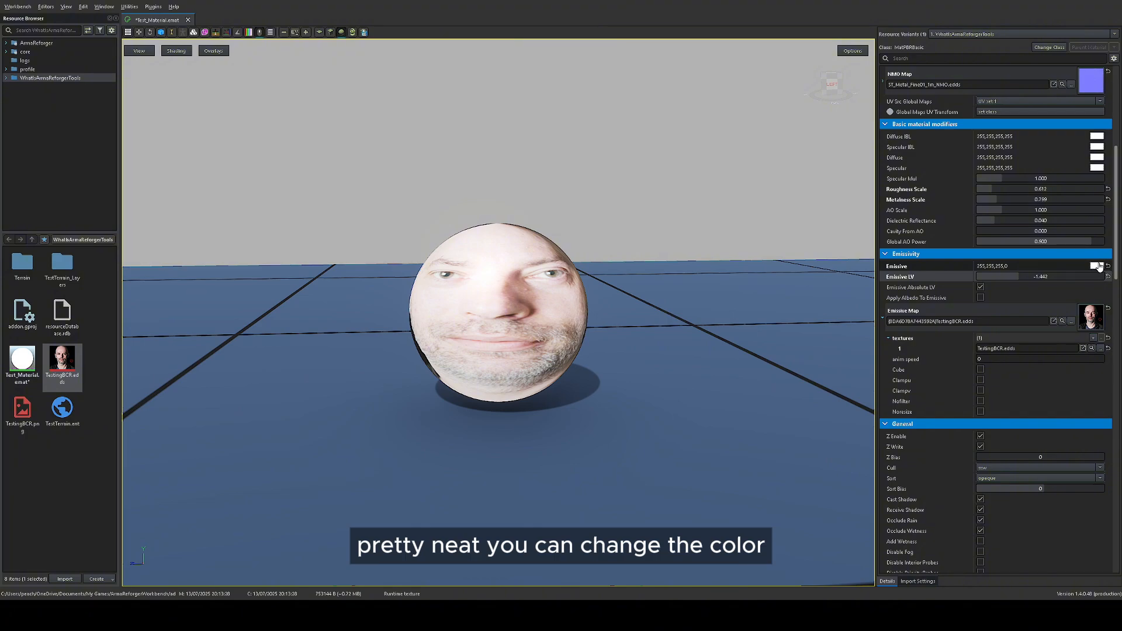
Step: Try a red and a blue-purple Emissive colour on the material with a higher Emissive LV
click(629, 288)
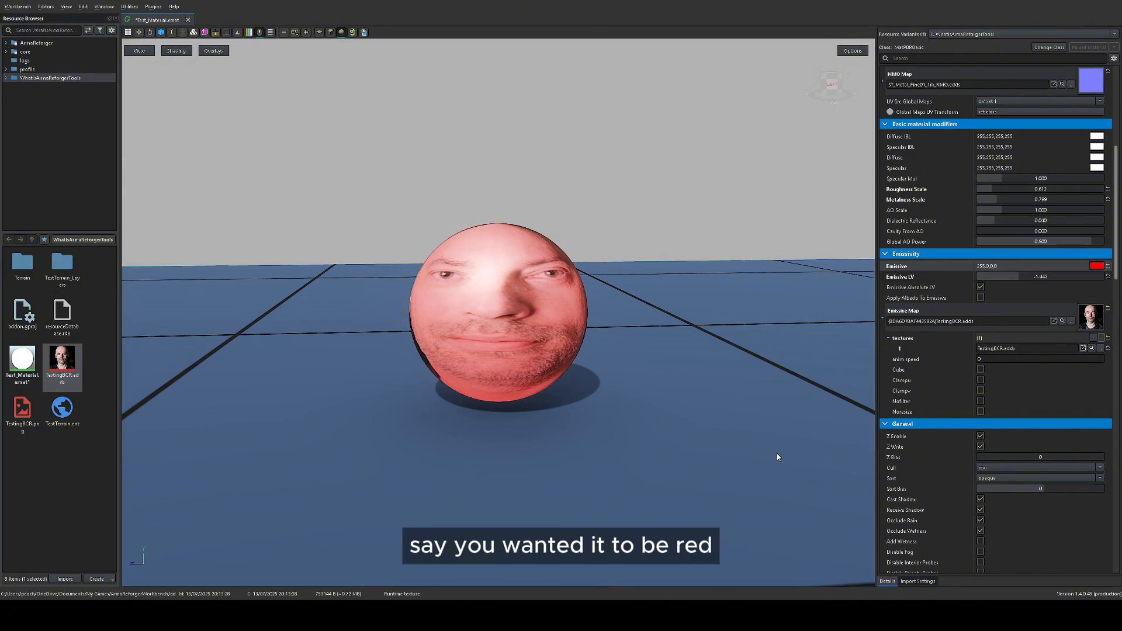
drag(1030, 275, 1058, 276)
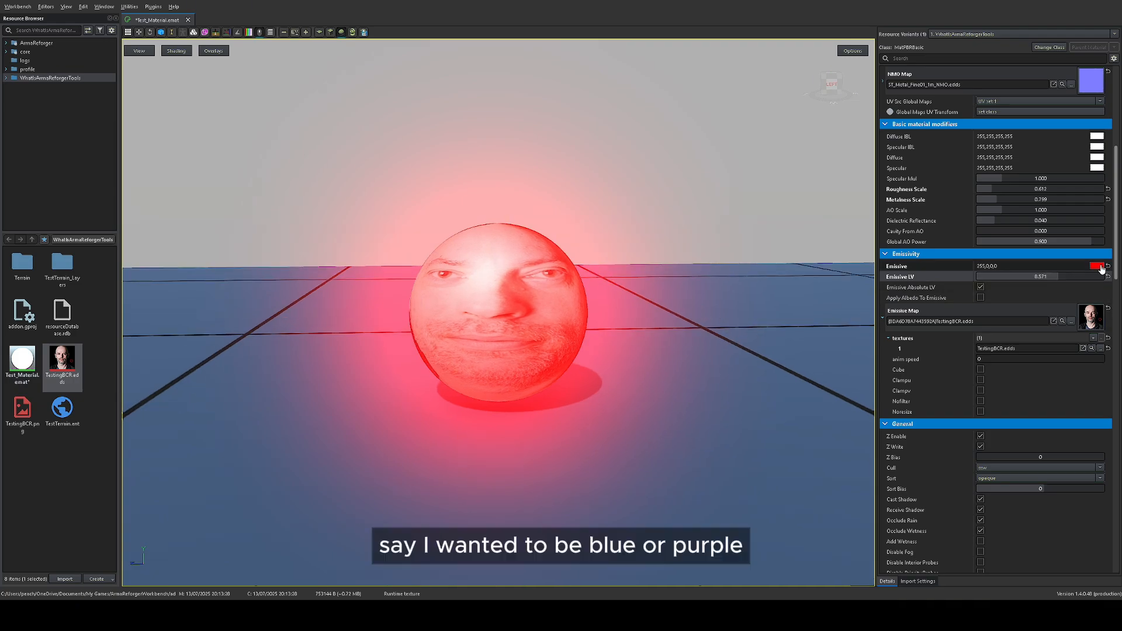
drag(525, 384, 603, 363)
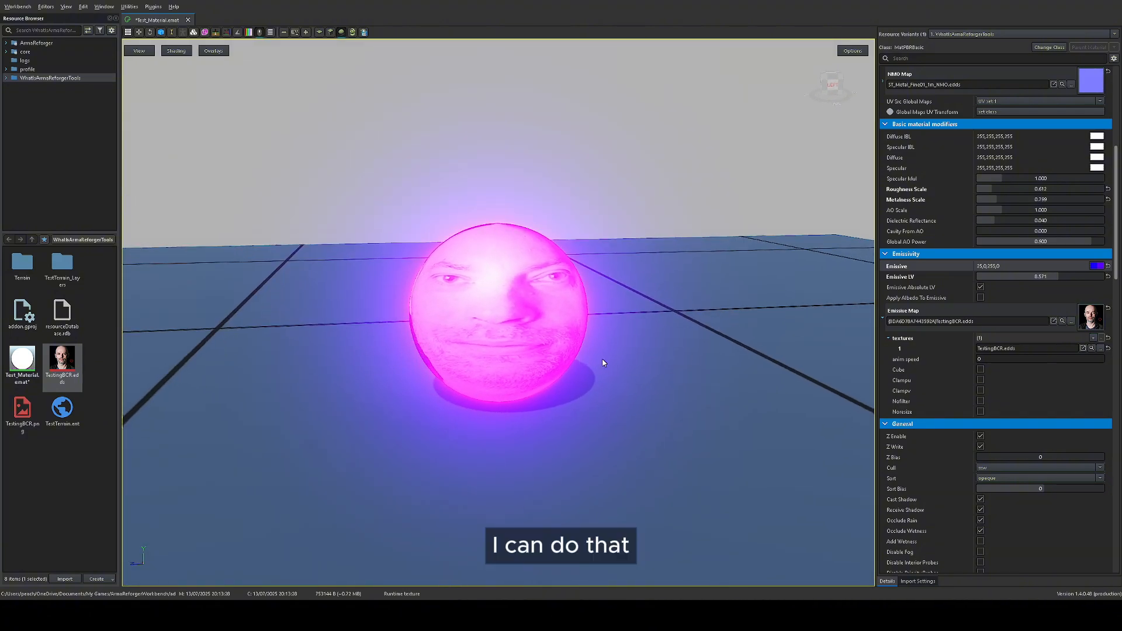
Step: Reset the material's Emissive colour, Emissive LV and Emissive Map to their defaults
click(1108, 266)
click(1109, 277)
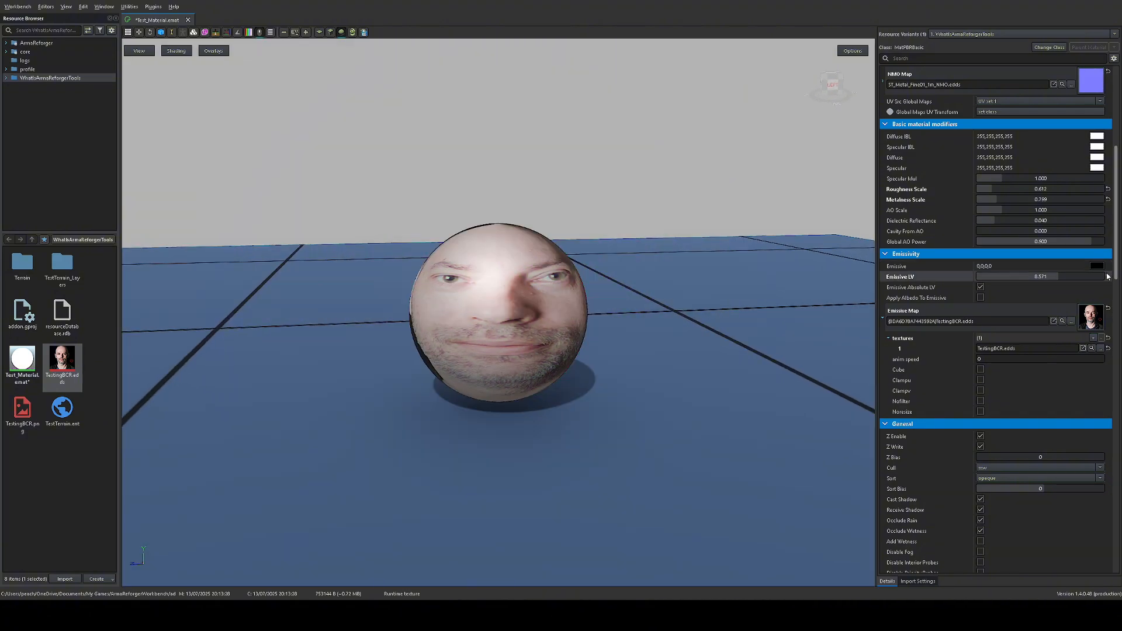
click(1109, 308)
Step: Review the material's General, Wetness, Global Layer, Detail normal map and Height map settings, and inspect the finished sphere
scroll(1029, 324, down, 3)
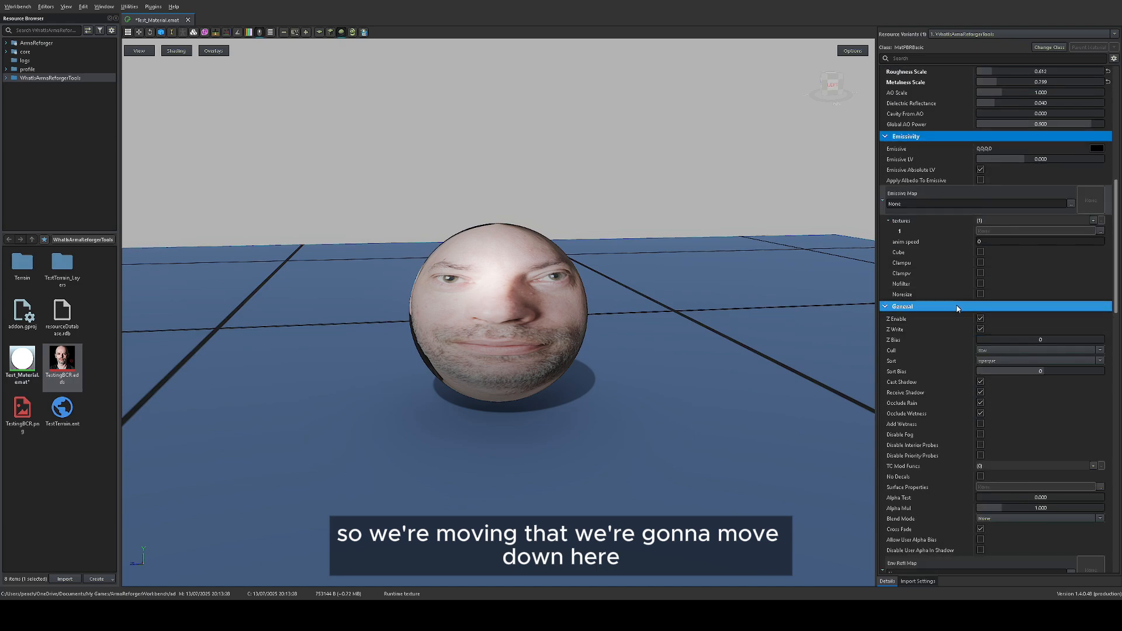
scroll(959, 296, down, 2)
scroll(912, 292, down, 2)
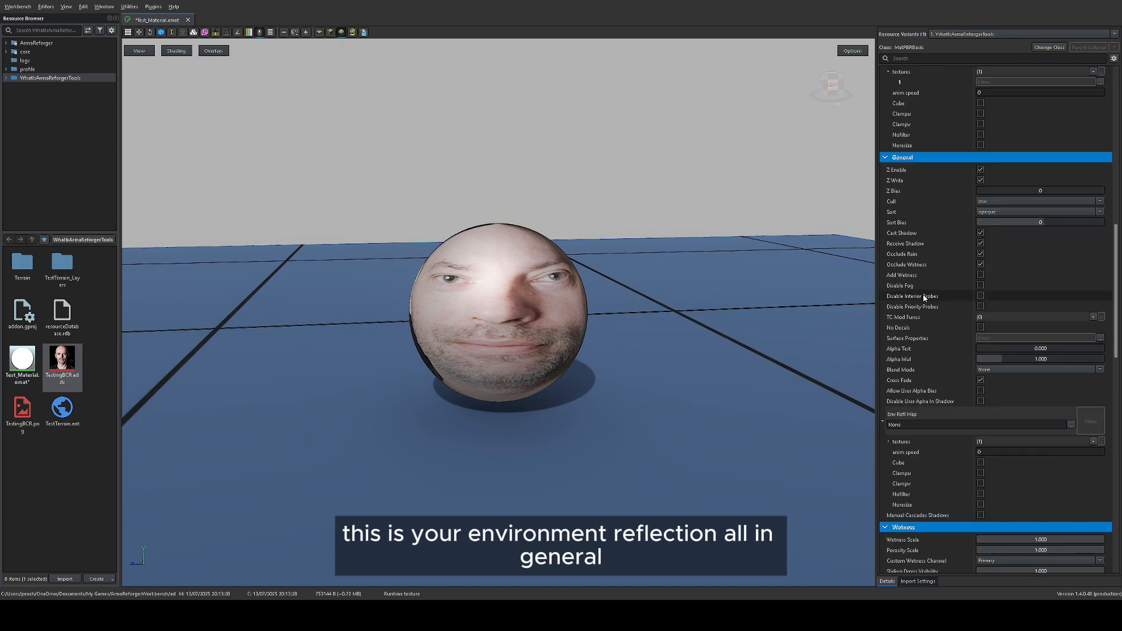
scroll(947, 316, down, 5)
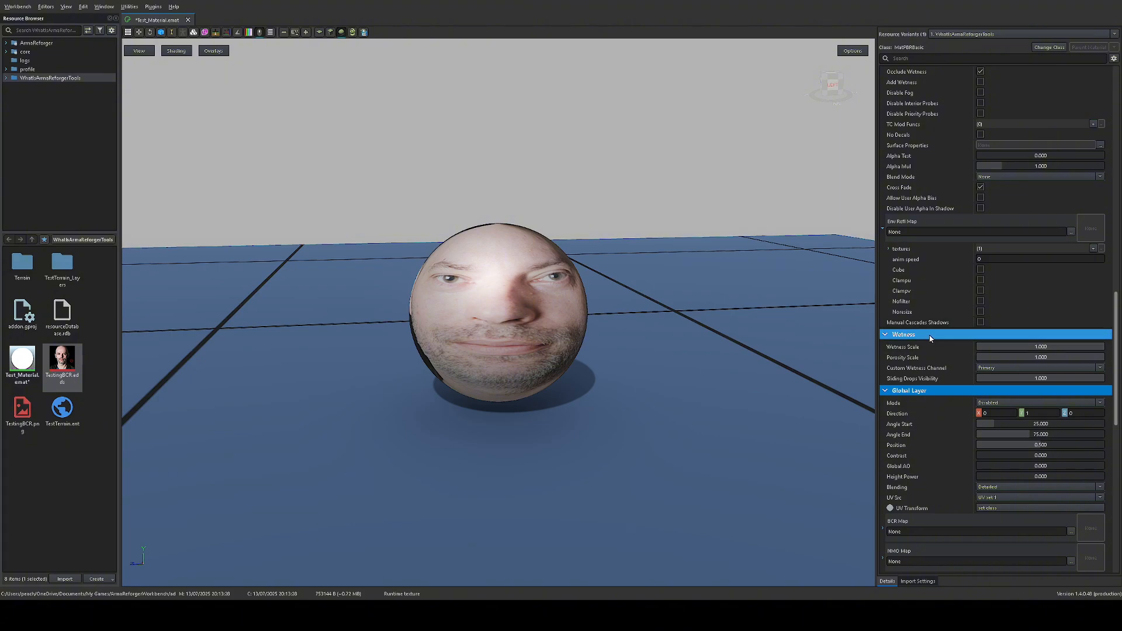
scroll(941, 327, down, 3)
scroll(939, 350, down, 5)
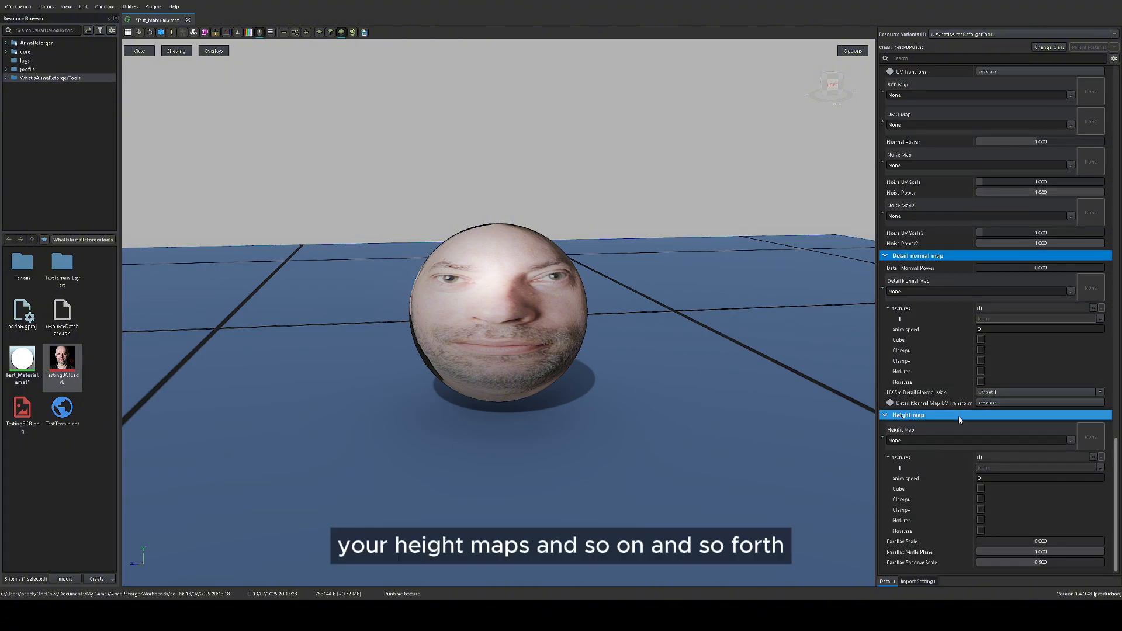
scroll(962, 422, up, 2)
scroll(963, 424, up, 6)
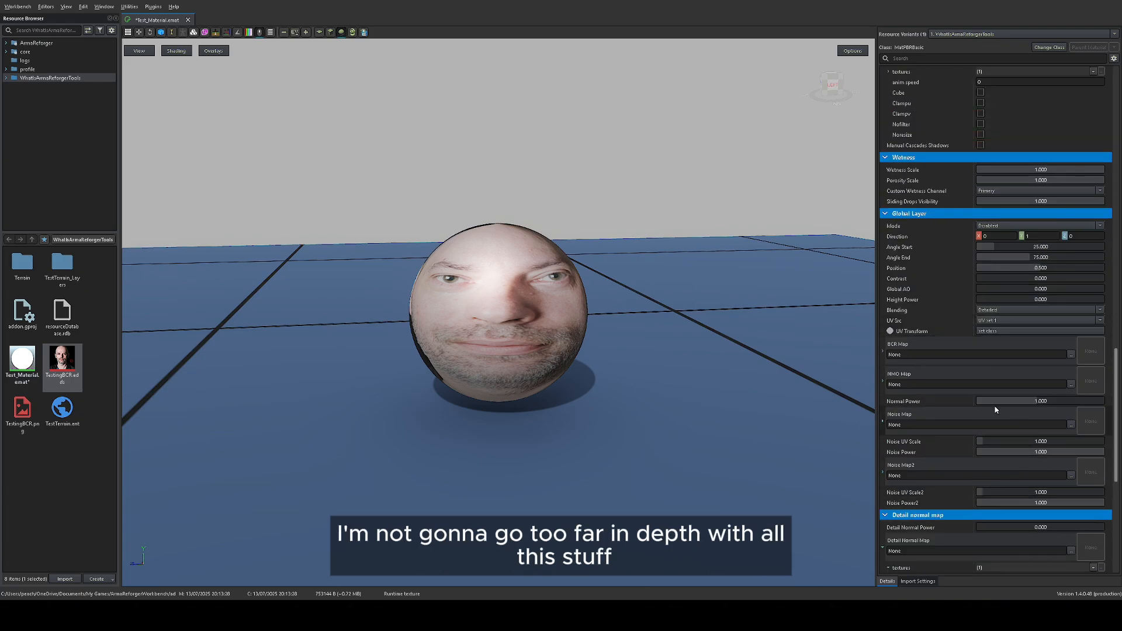
scroll(1034, 311, up, 1)
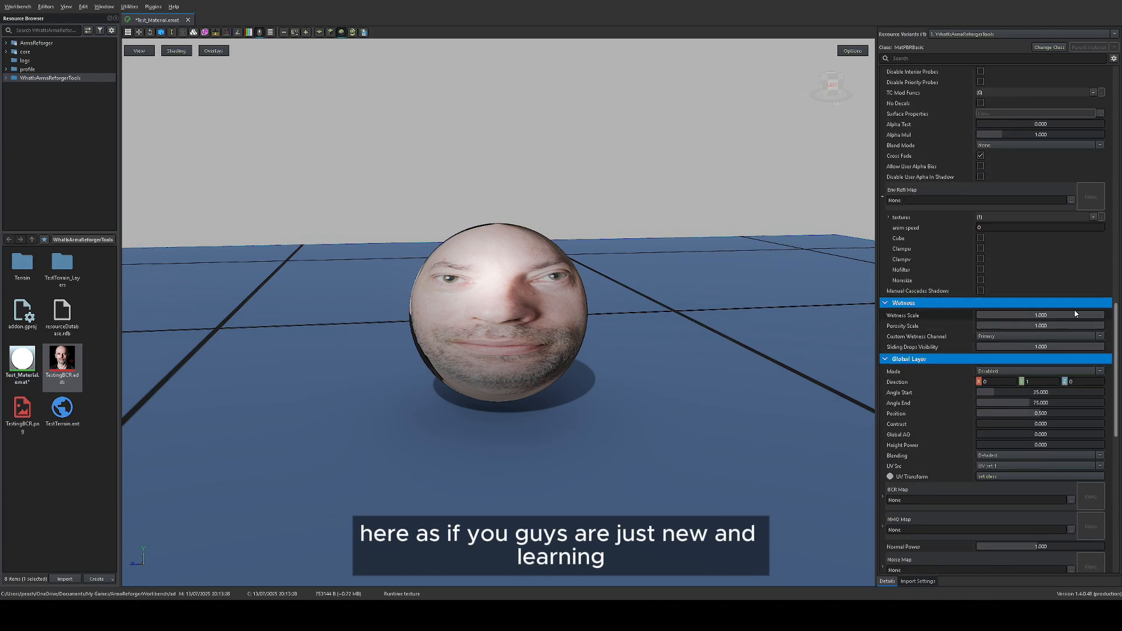
scroll(1009, 292, up, 1)
scroll(1009, 289, up, 5)
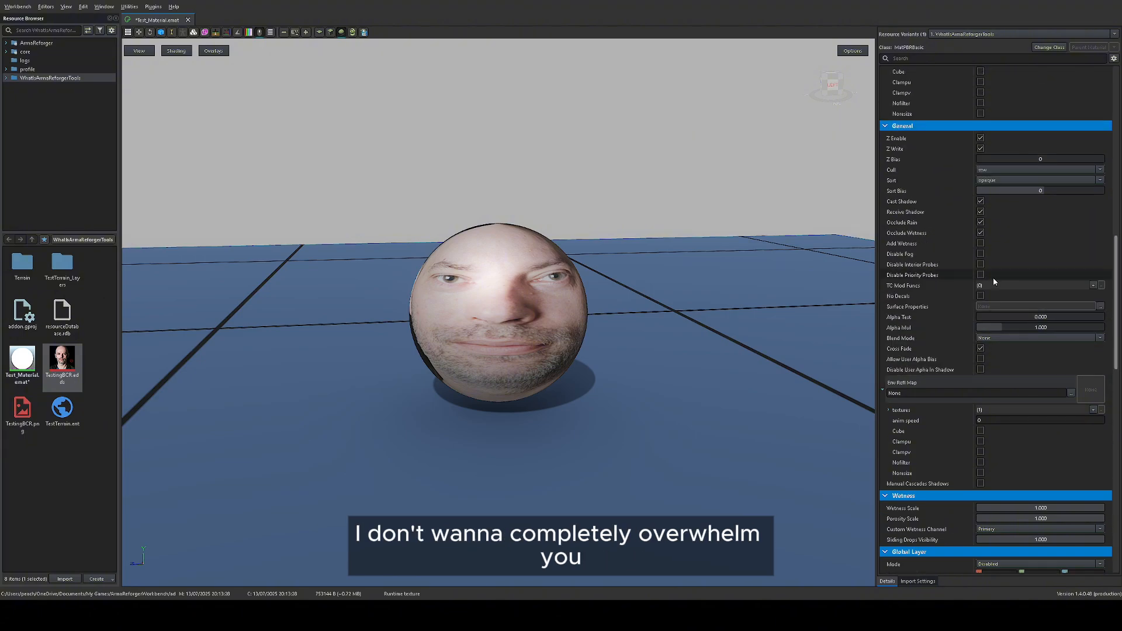
scroll(1007, 297, up, 3)
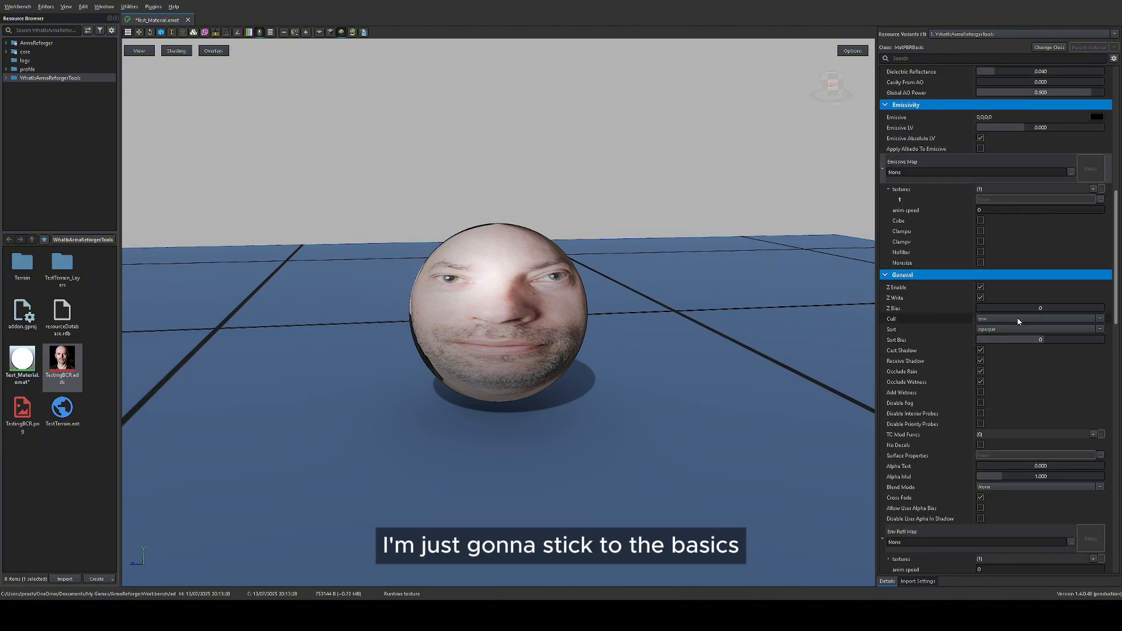
scroll(1027, 331, up, 6)
scroll(1024, 332, up, 1)
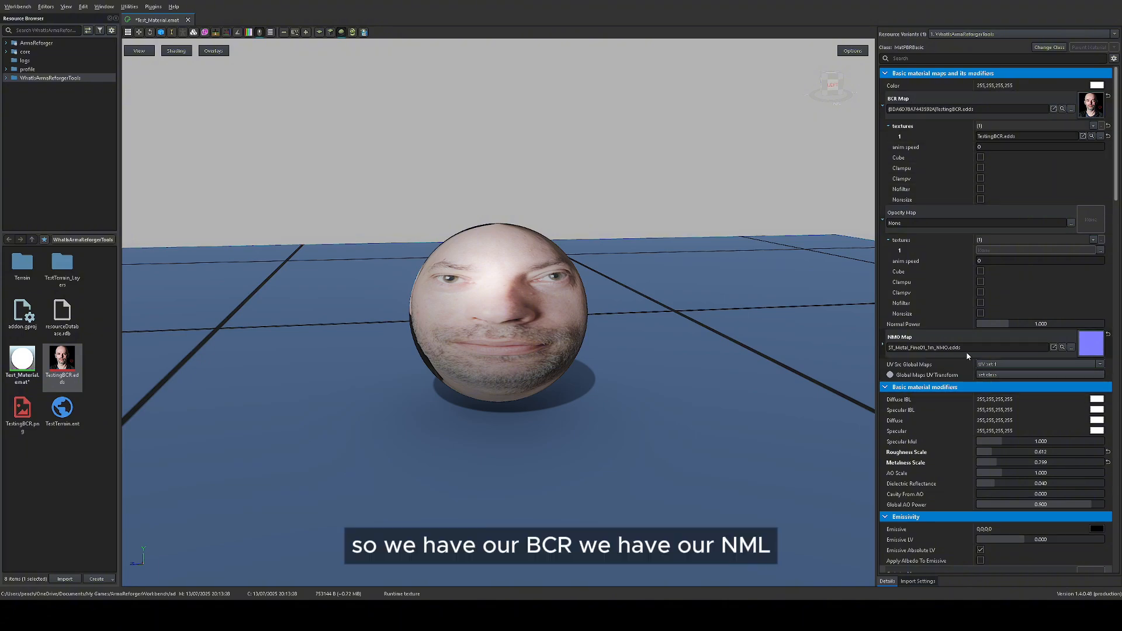
drag(660, 301, 600, 331)
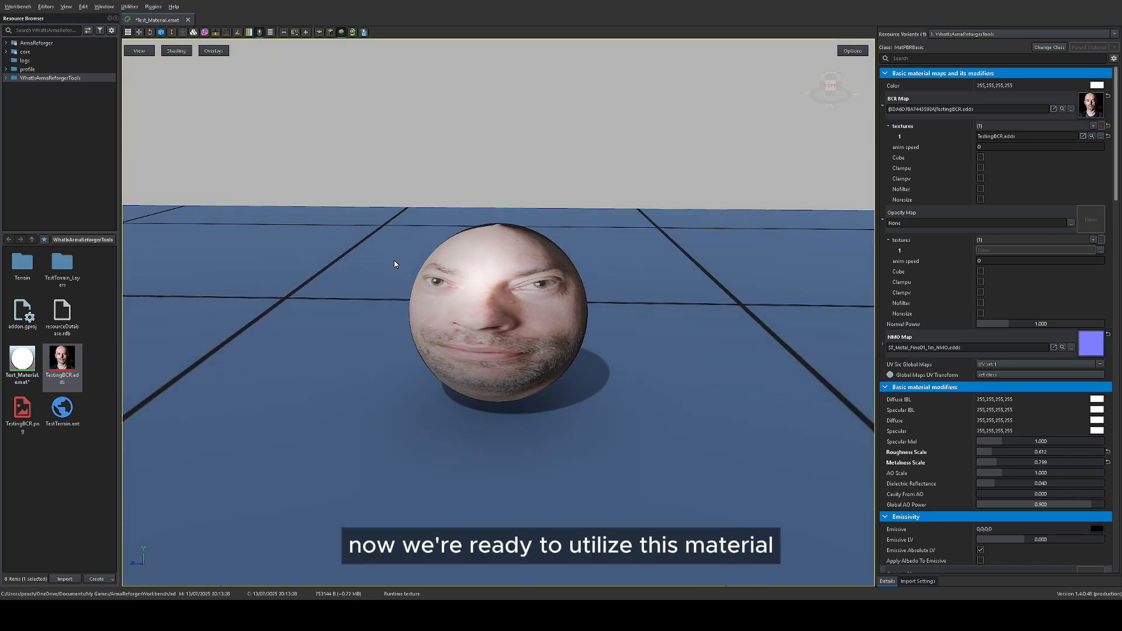
drag(510, 294, 517, 293)
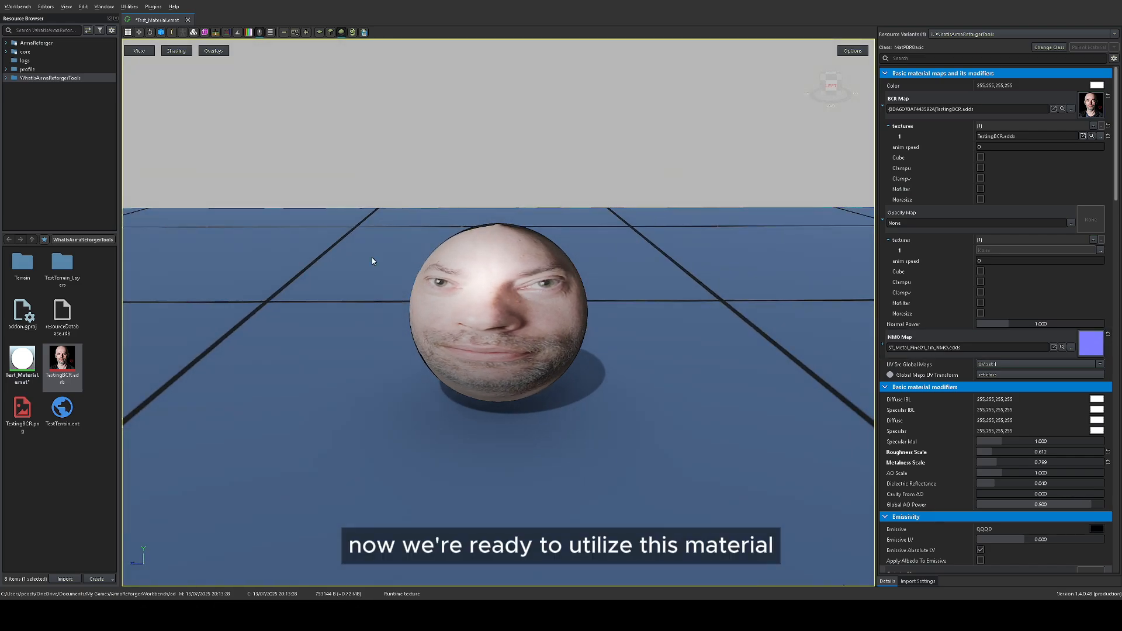
Step: Switch to the World Editor and load the MpTest world
click(43, 8)
click(210, 79)
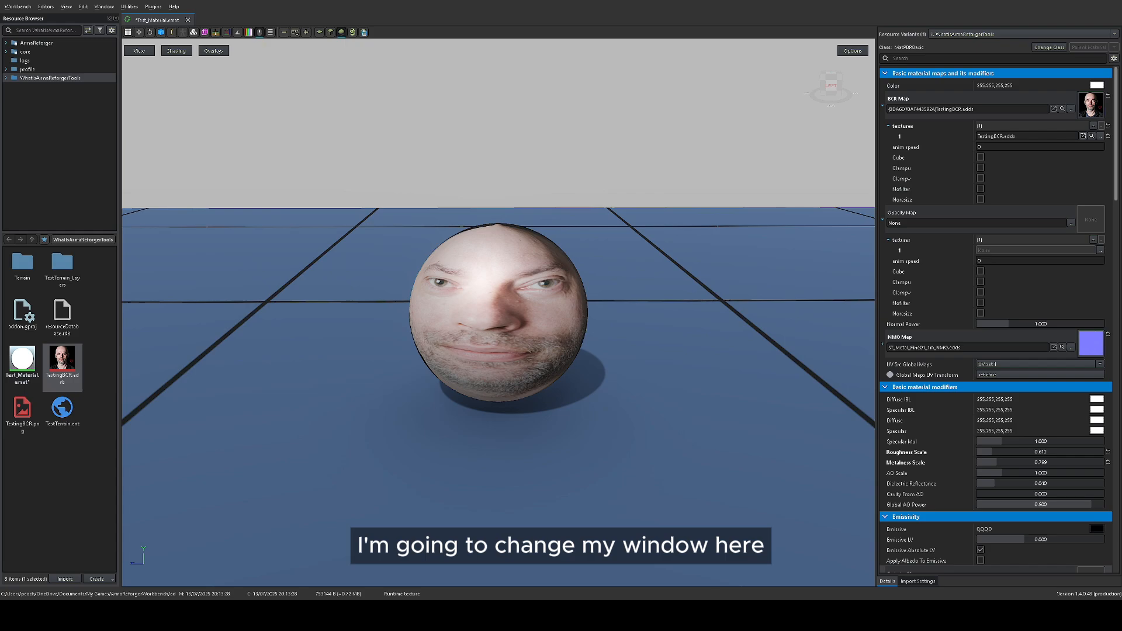
key(alt+Tab)
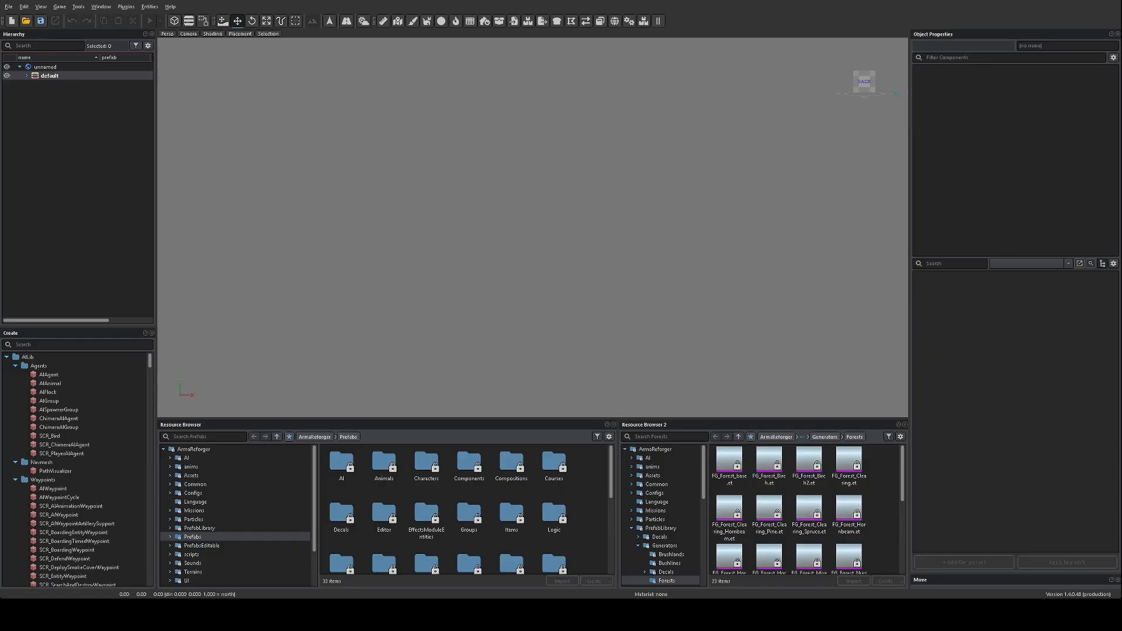
click(9, 7)
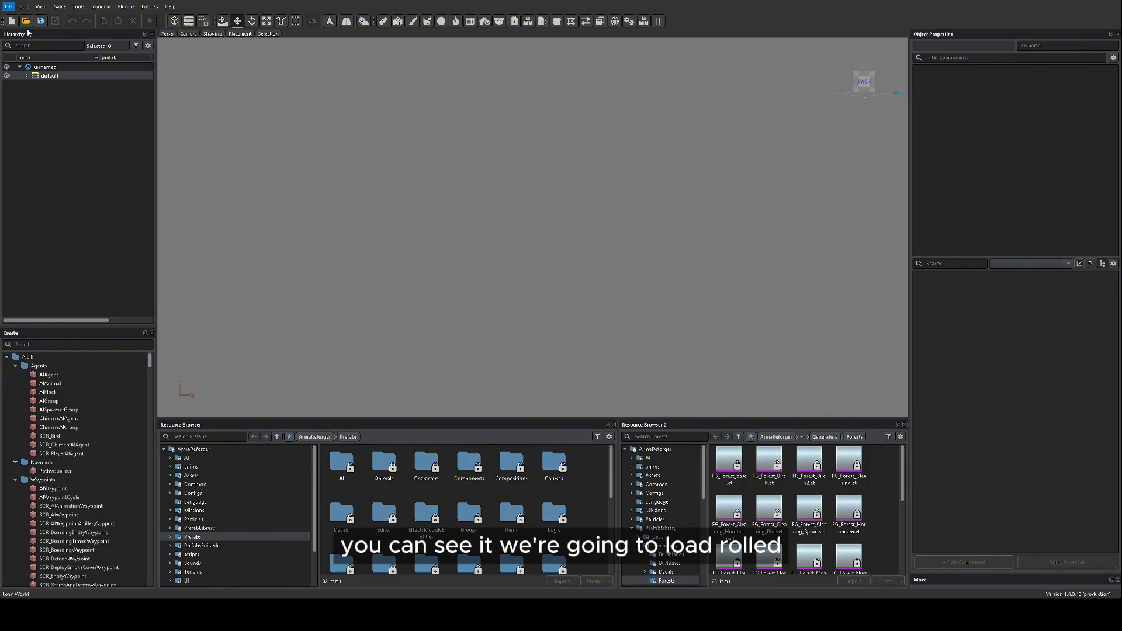
click(27, 33)
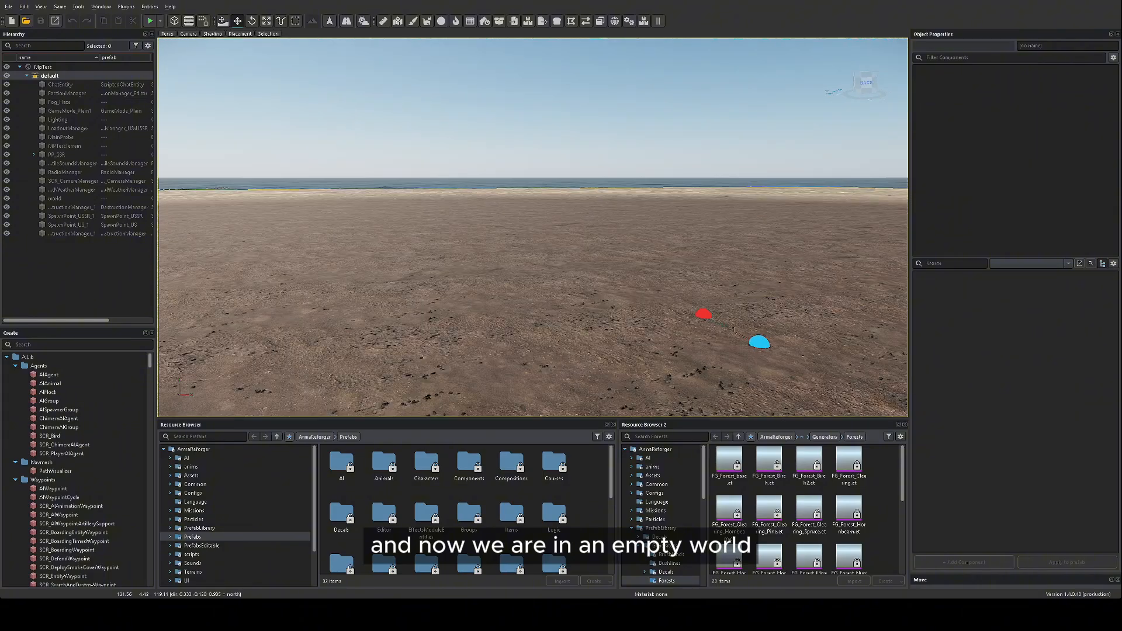
Step: Search for "gener" and place a GenericEntity near the spawn points in a new sub-scene, with a MeshObject component using Default.xob
right_drag(468, 226, 541, 253)
scroll(544, 258, up, 4)
scroll(538, 297, down, 4)
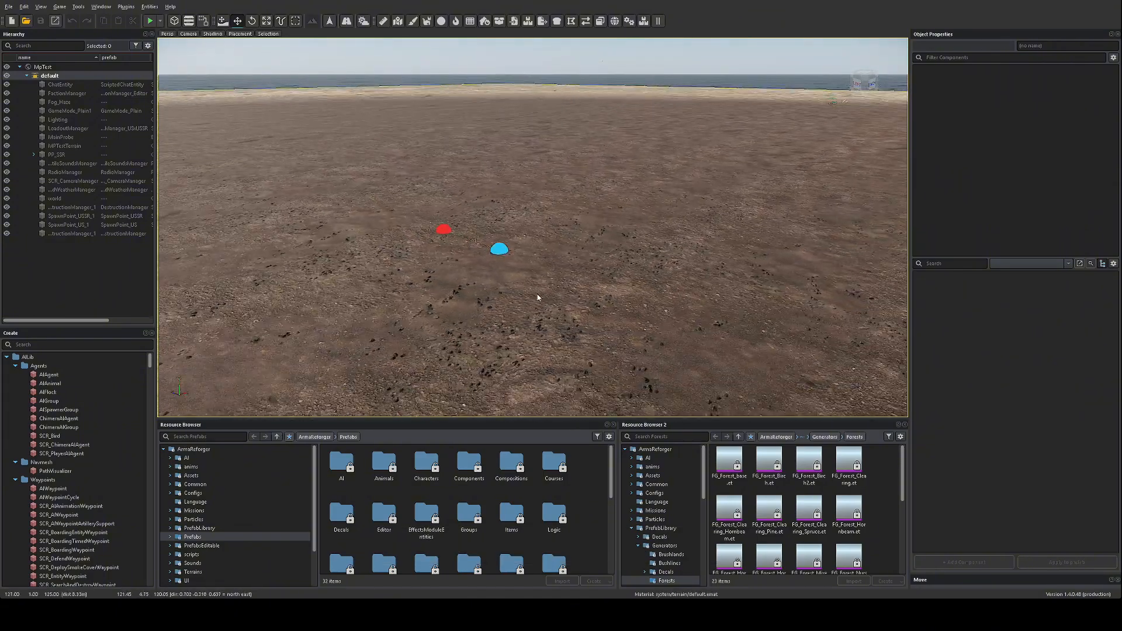
click(49, 345)
text(gener)
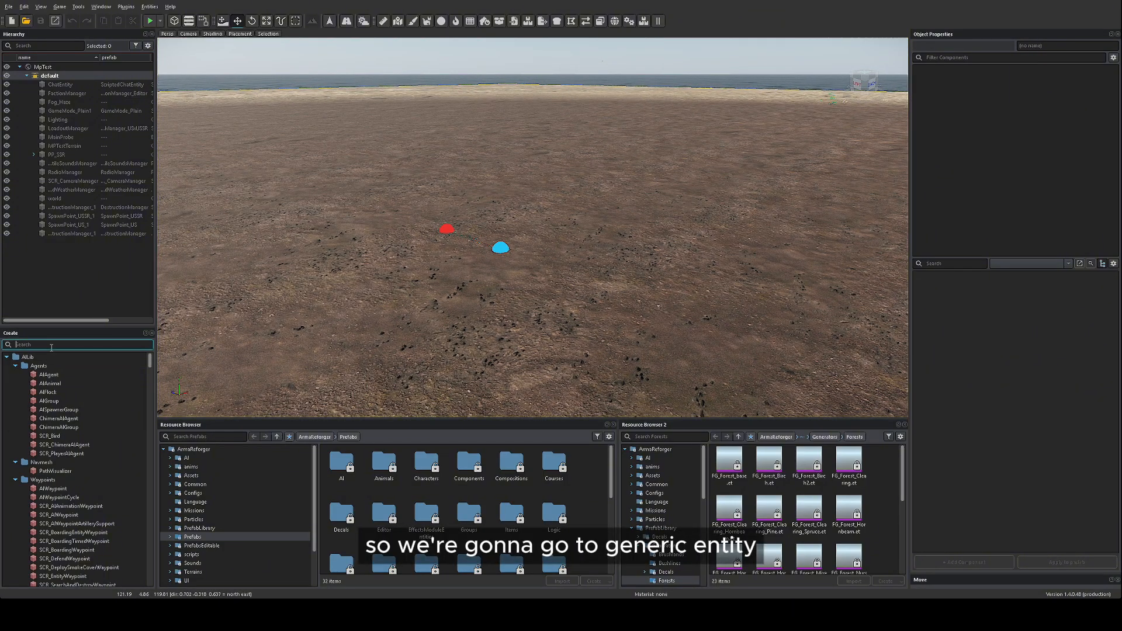
click(66, 375)
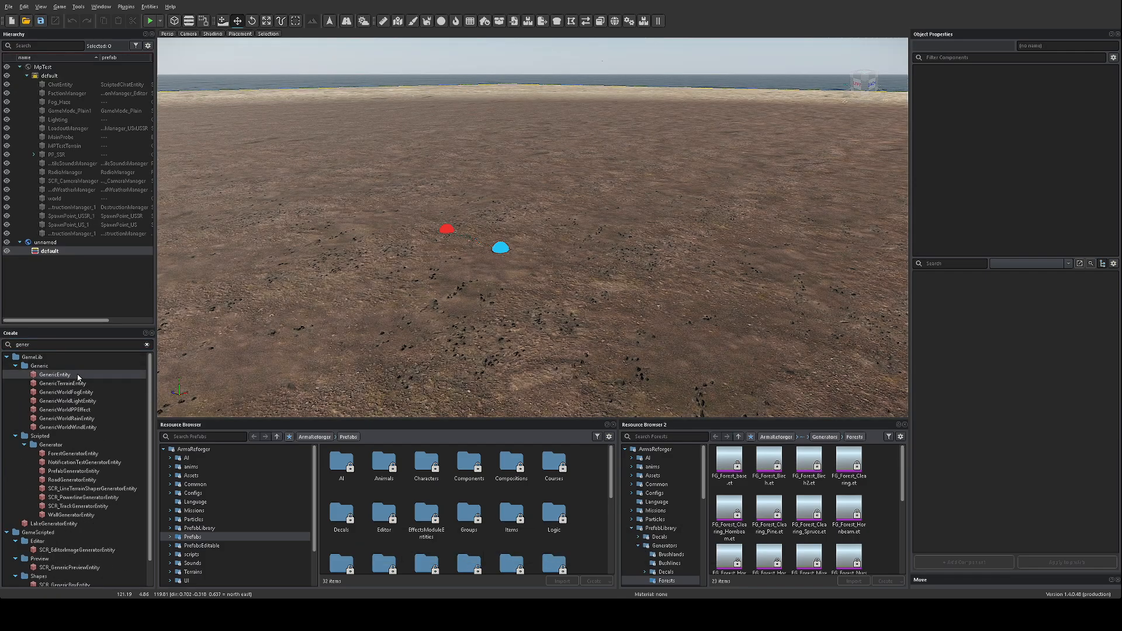
drag(78, 376, 682, 277)
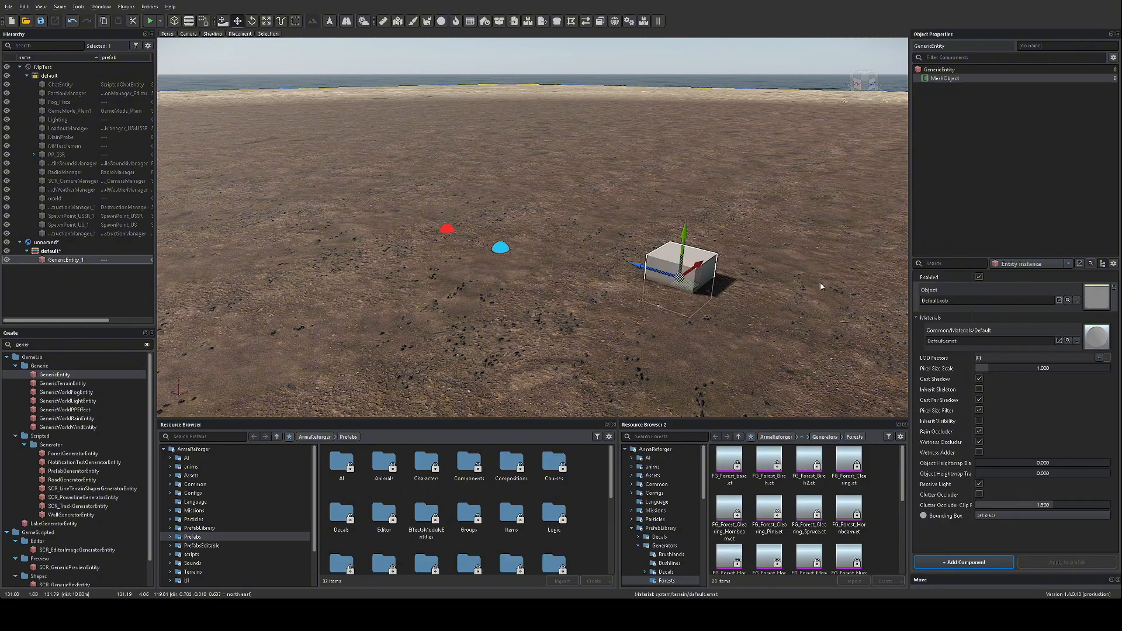
Step: Raise the cube so it floats well above the ground
drag(686, 245, 692, 163)
key(w)
right_drag(692, 164, 766, 134)
right_drag(759, 193, 760, 187)
key(s)
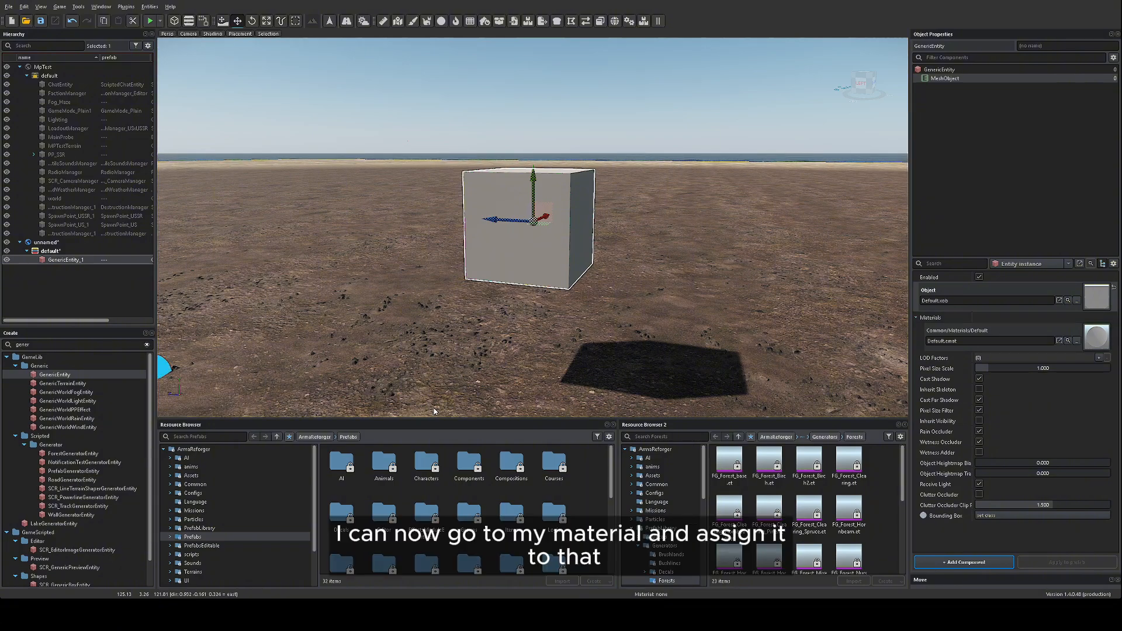
Step: Assign Test_Material to the floating cube in place of the default material and view it up close
click(557, 306)
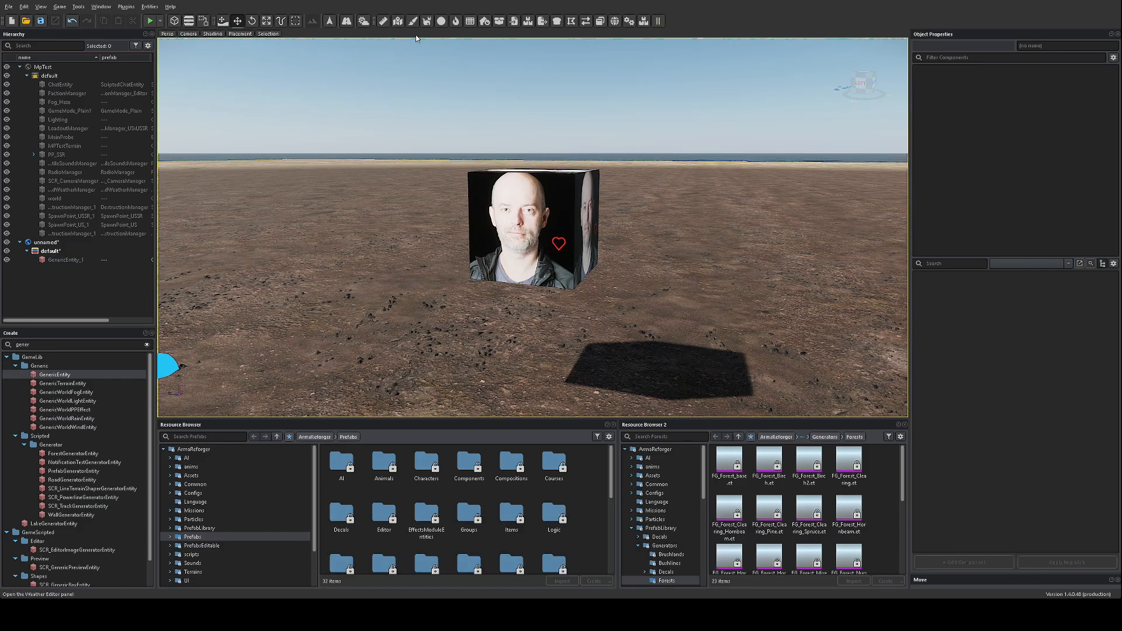
key(w)
right_drag(503, 136, 496, 137)
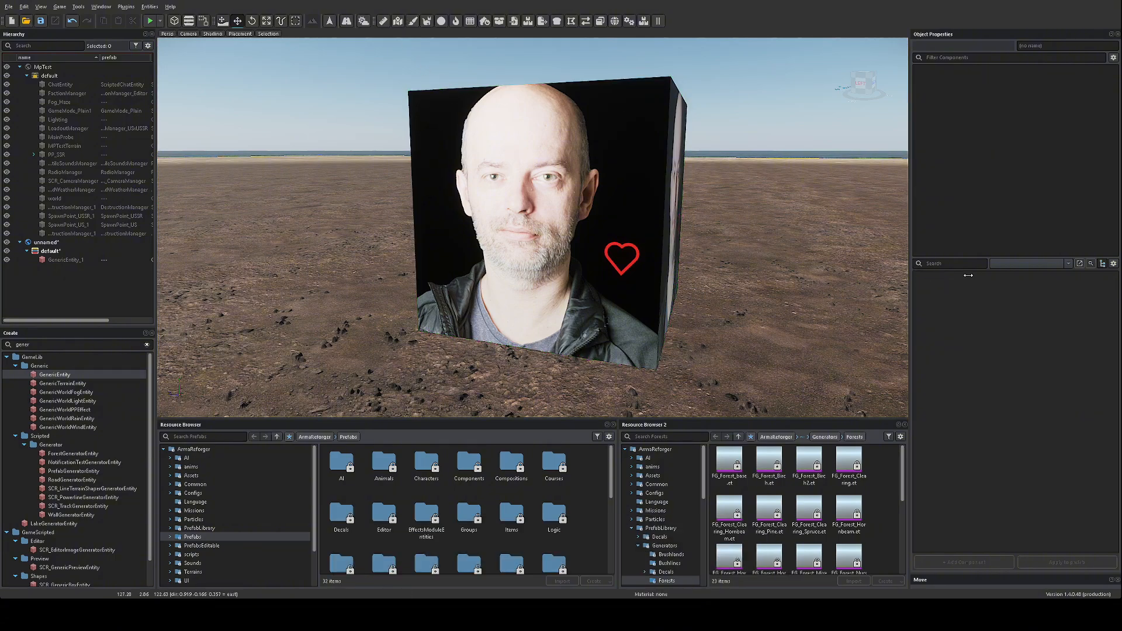
Step: Inspect the textured cube from several sides and change the world's time of day to night
right_drag(755, 264, 280, 157)
key(d)
key(a)
key(w)
key(s)
key(w)
key(s)
drag(972, 275, 991, 276)
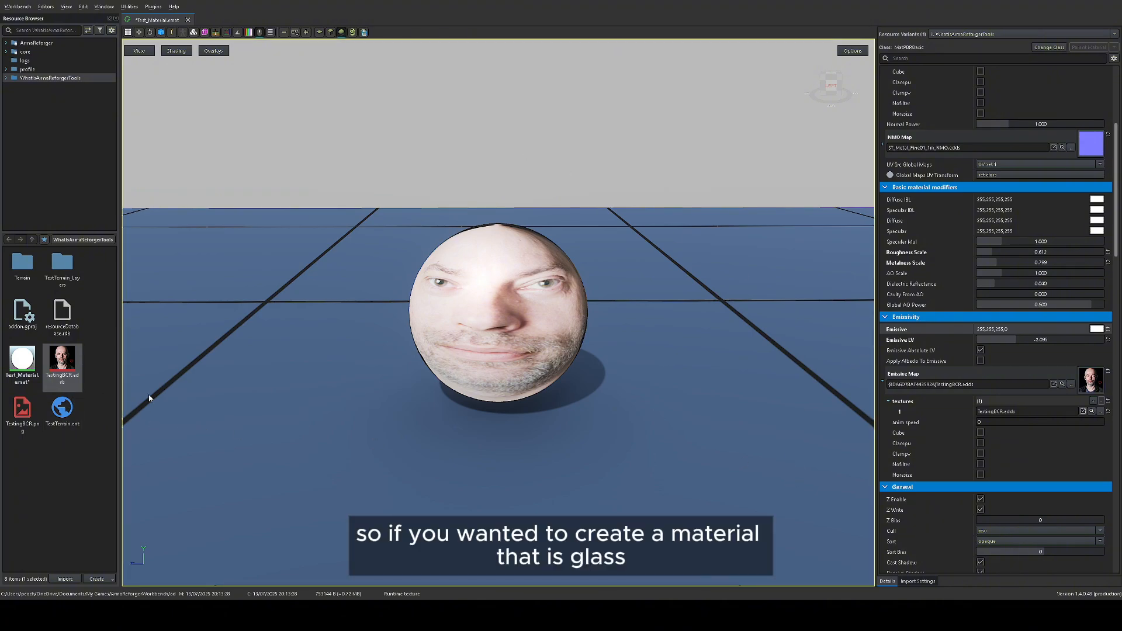
Step: Create a material named Test_Glass with the MatPBRBasicGlass class and open it for editing
click(82, 456)
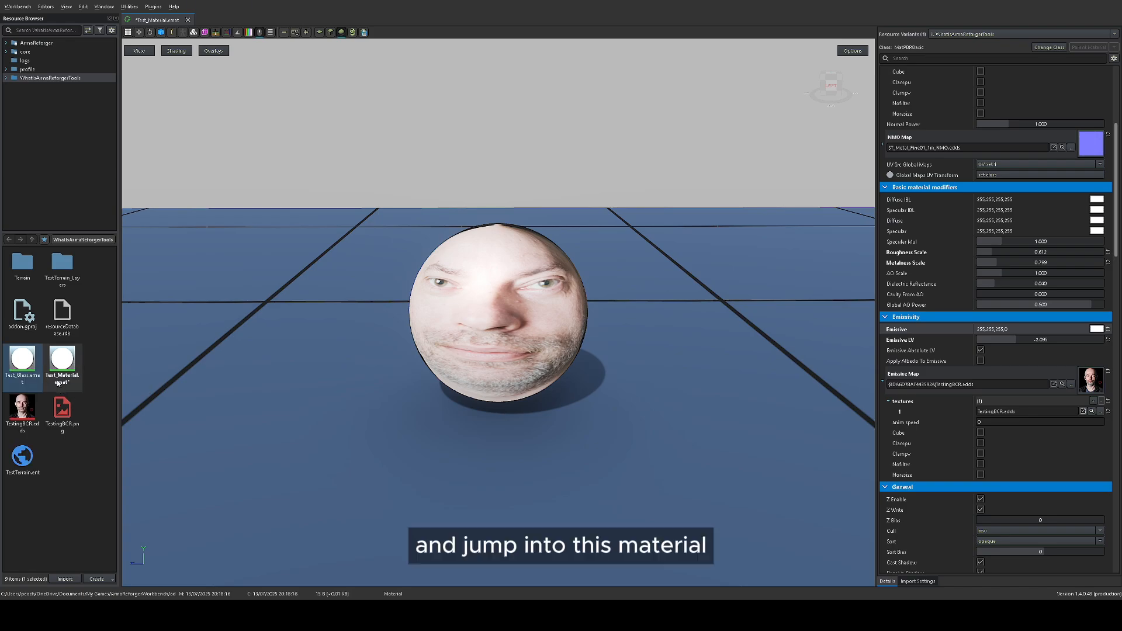
double_click(23, 360)
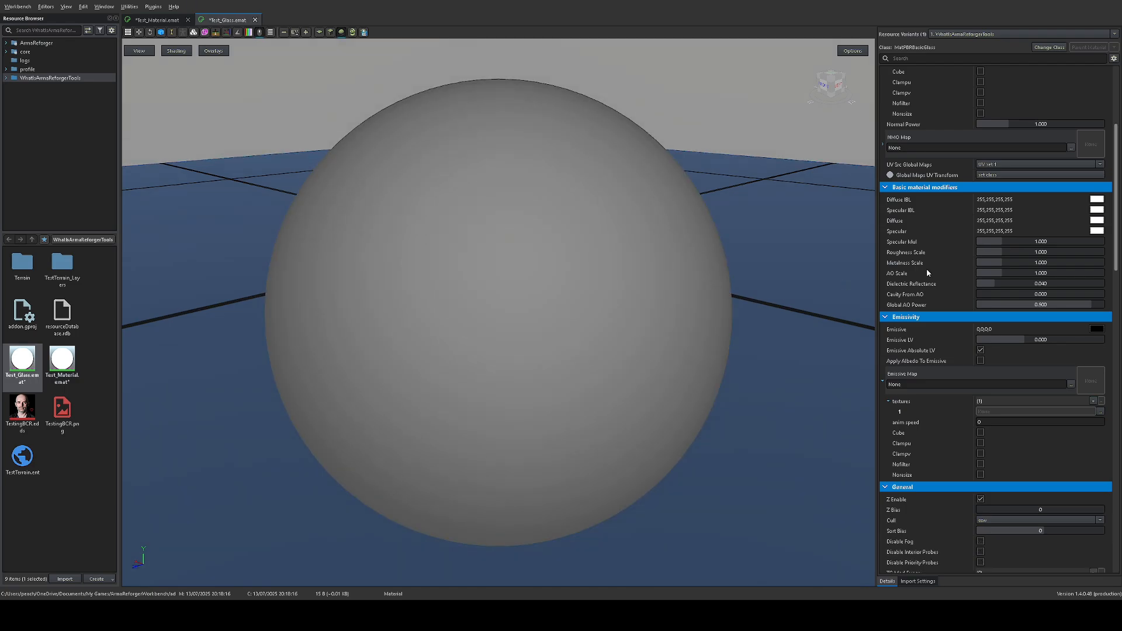
Step: Set the glass material's Opacity Map to ST_Glass_Test_01_A.edds and lower its Roughness Scale to 0.153
scroll(935, 273, up, 5)
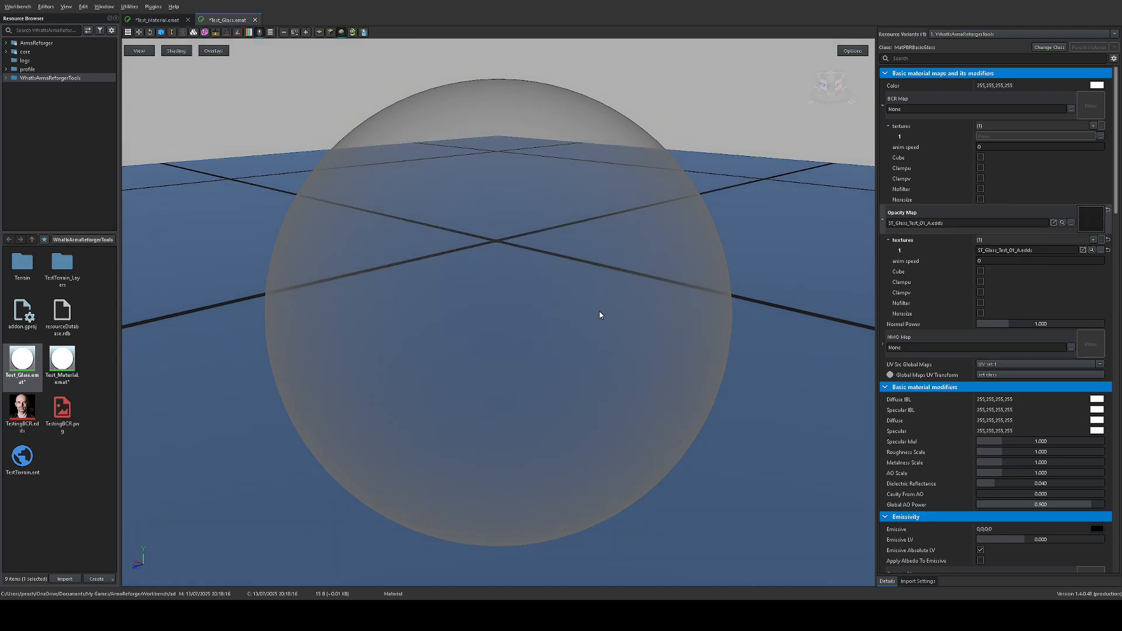
right_drag(549, 296, 651, 305)
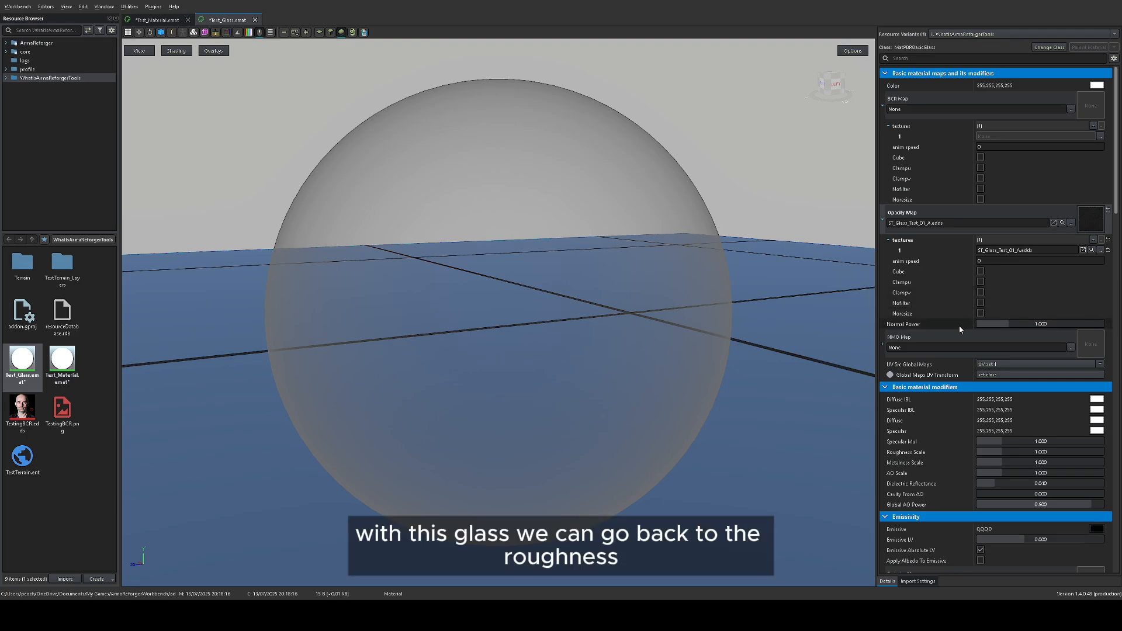
drag(1000, 451, 980, 452)
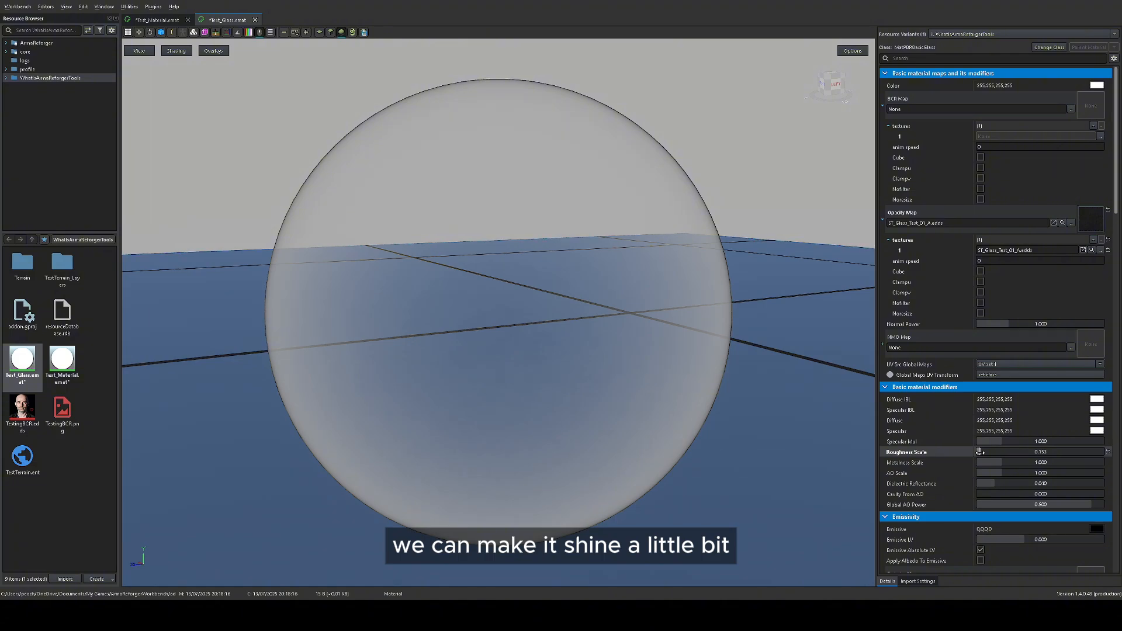
Step: Set the Refraction Intensity in the material's Glass modification settings to 0.140
scroll(976, 386, down, 3)
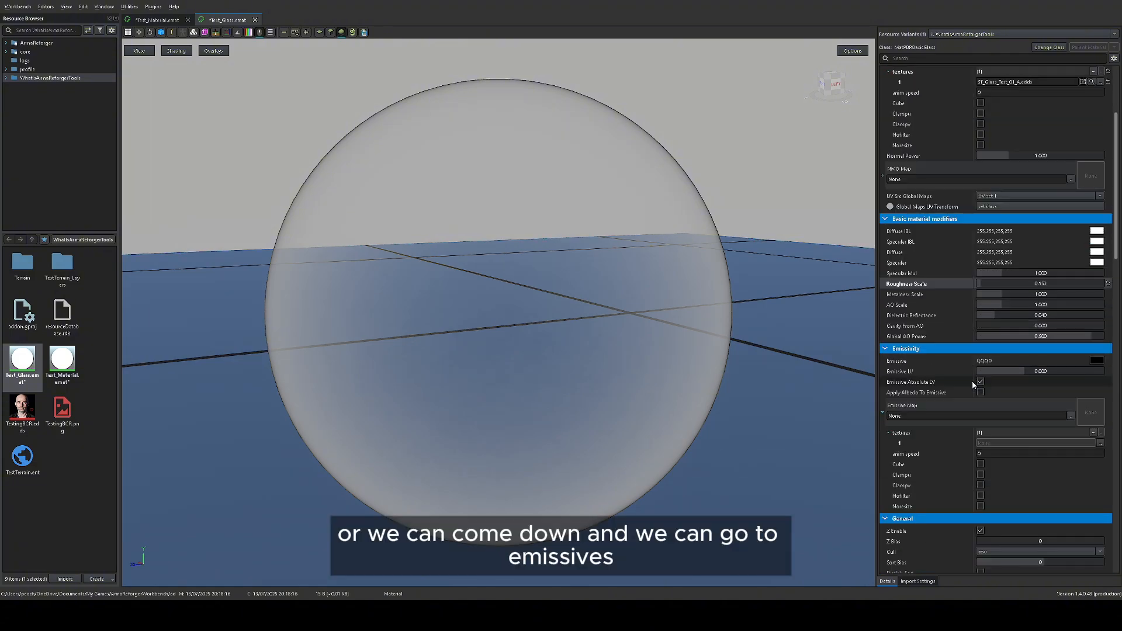
scroll(973, 380, down, 1)
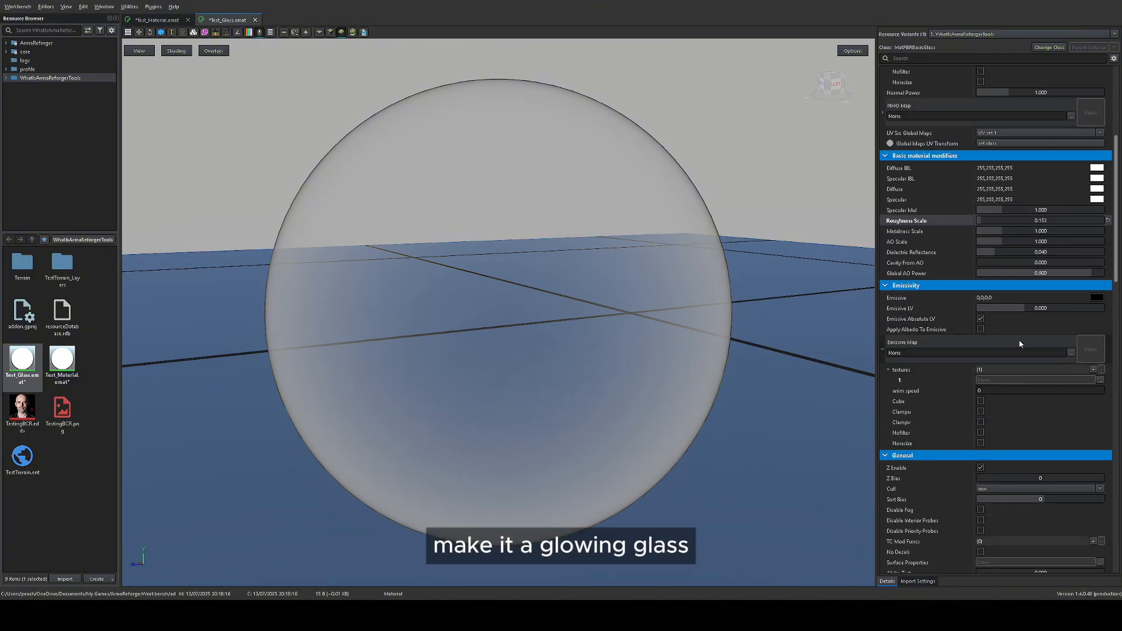
scroll(1040, 352, down, 5)
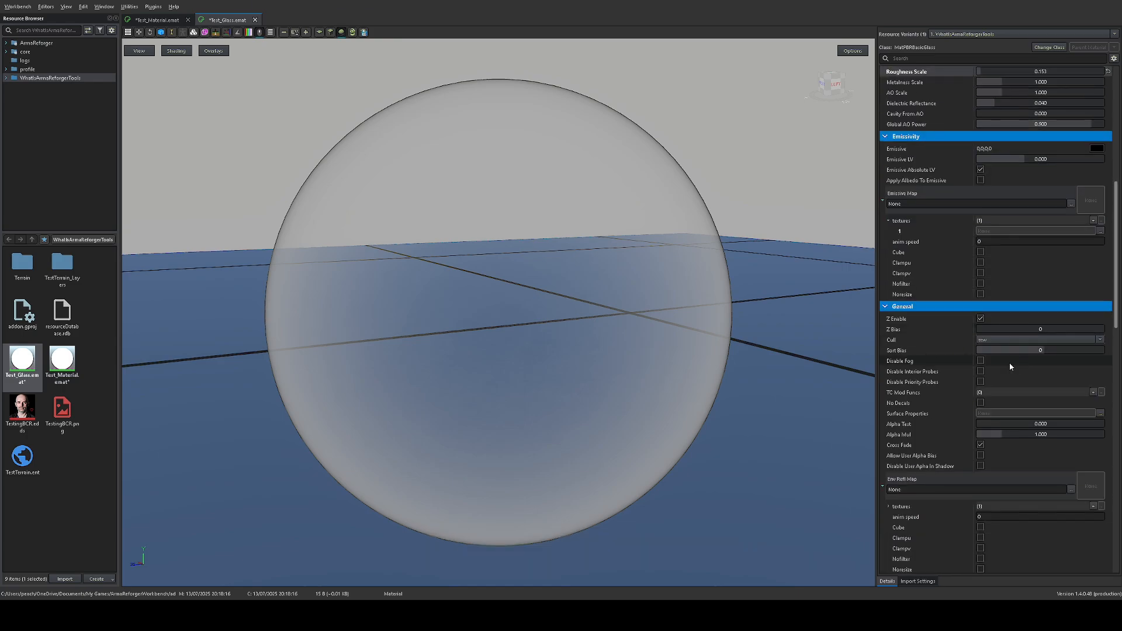
scroll(1002, 377, down, 3)
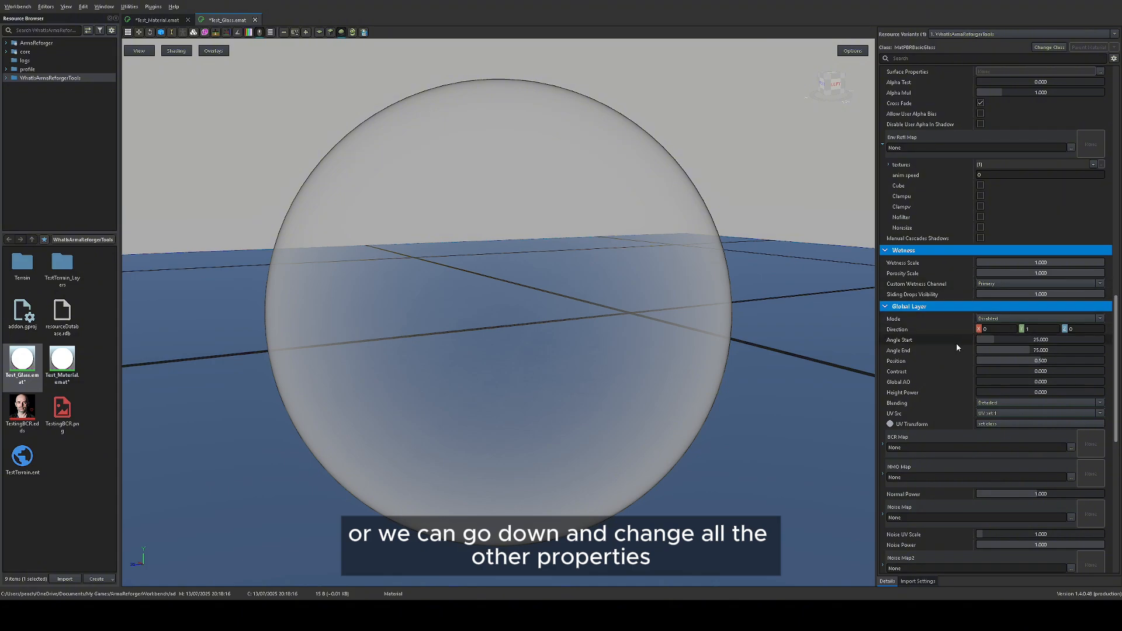
scroll(956, 343, down, 7)
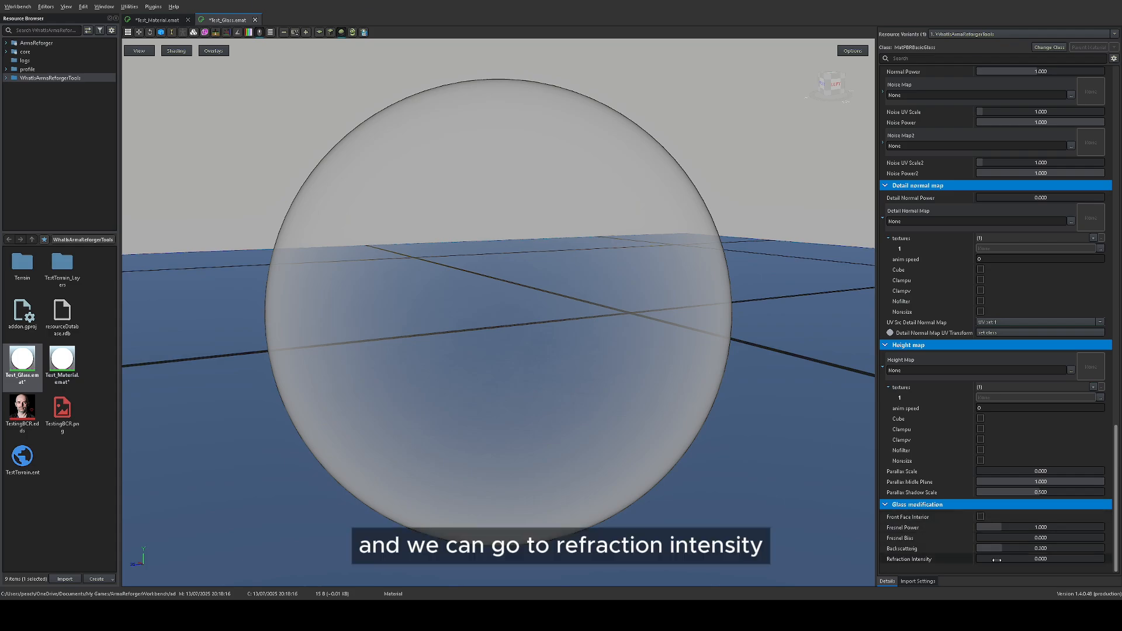
click(994, 559)
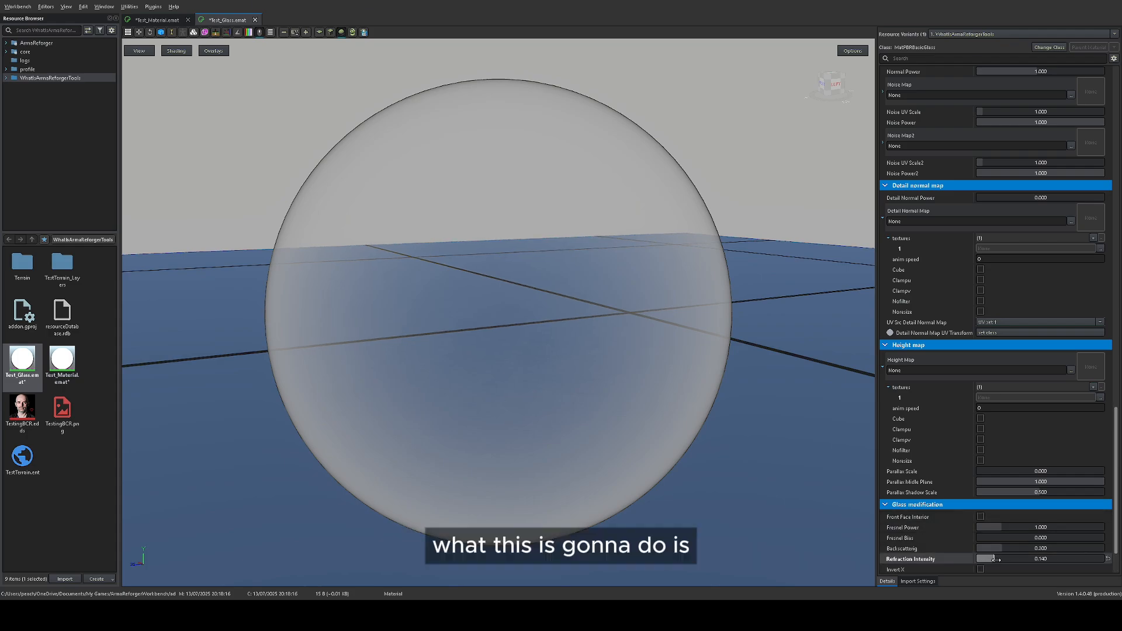
Step: Raise the glass material's Chromatic Intensity and Refraction Intensity to about 0.990
scroll(994, 559, down, 3)
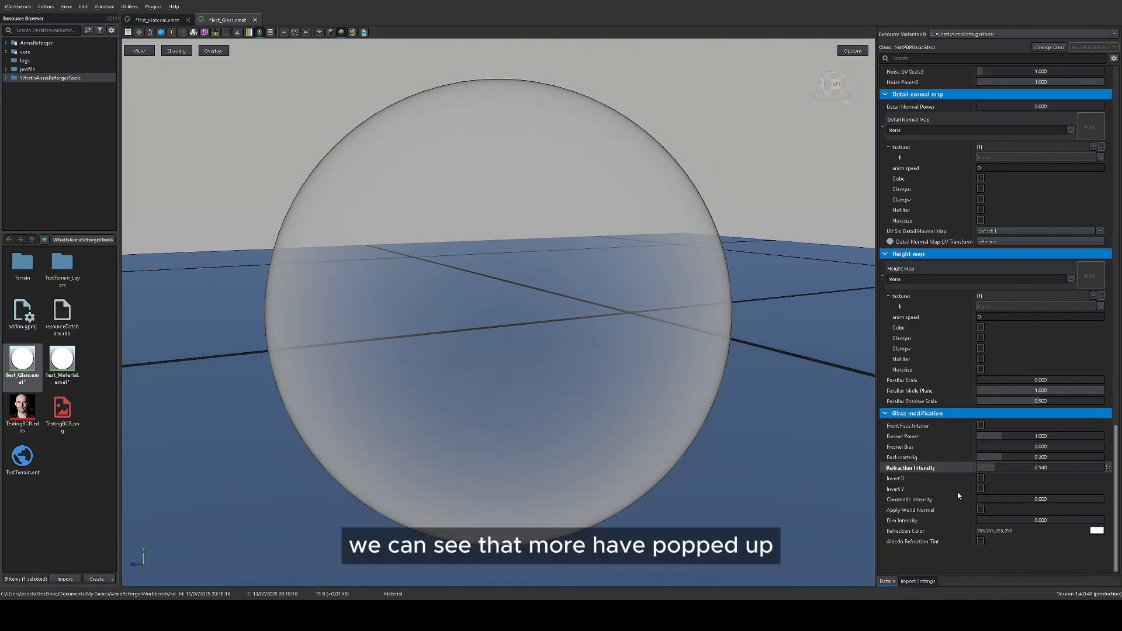
drag(994, 501, 1097, 501)
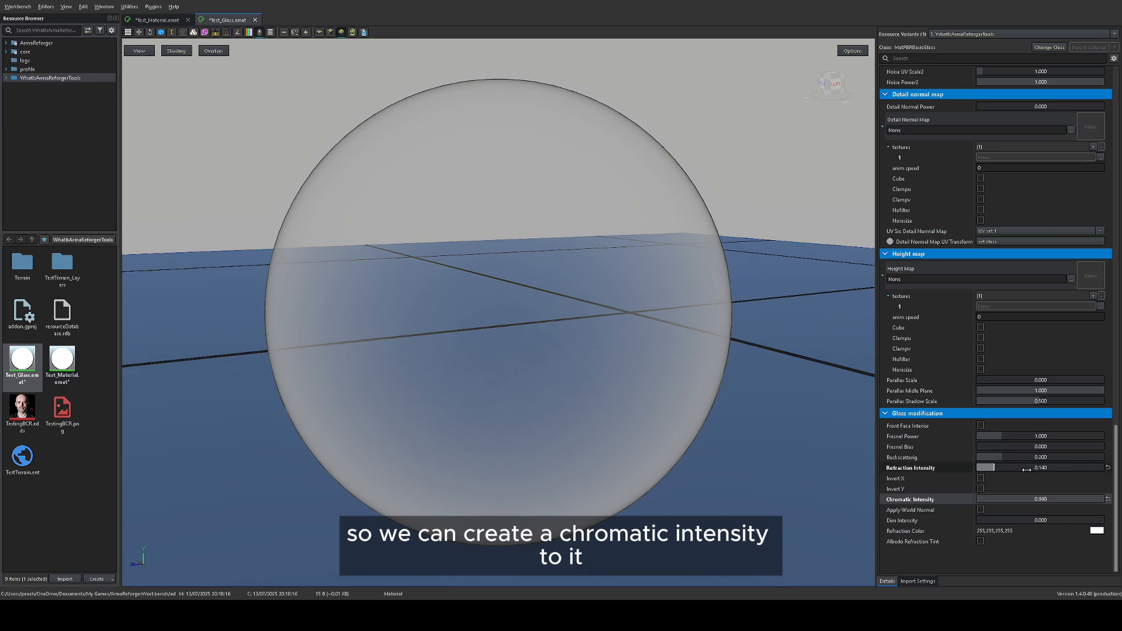
drag(1027, 468, 1096, 468)
Step: Check the refraction through the sphere and set the glass material's Dim Intensity to about 0.630
scroll(476, 241, up, 6)
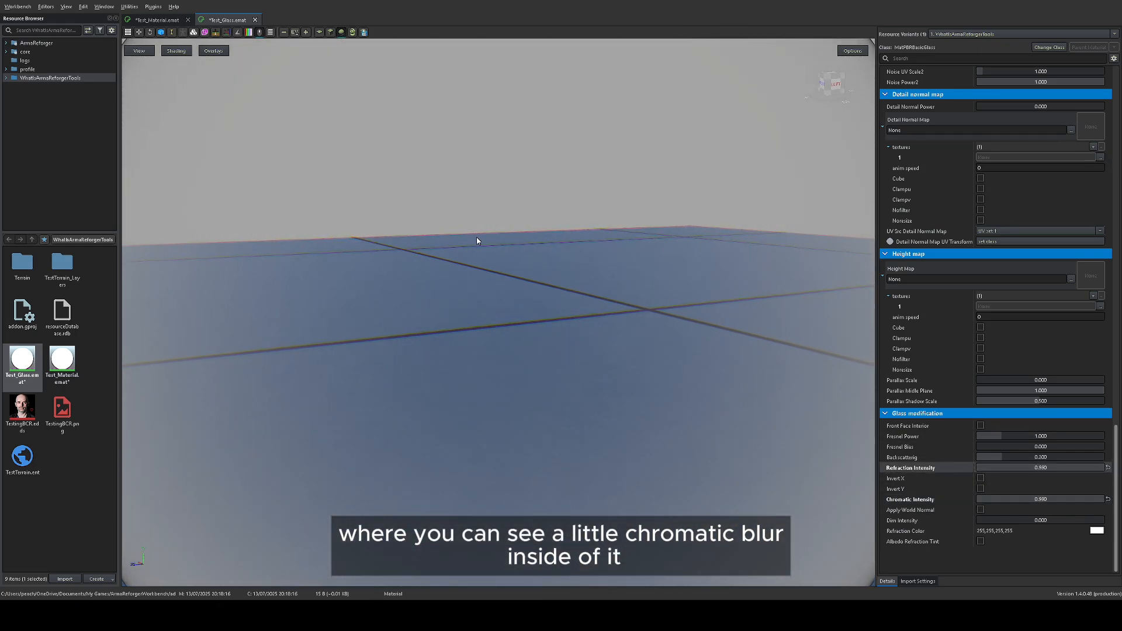
scroll(477, 241, down, 5)
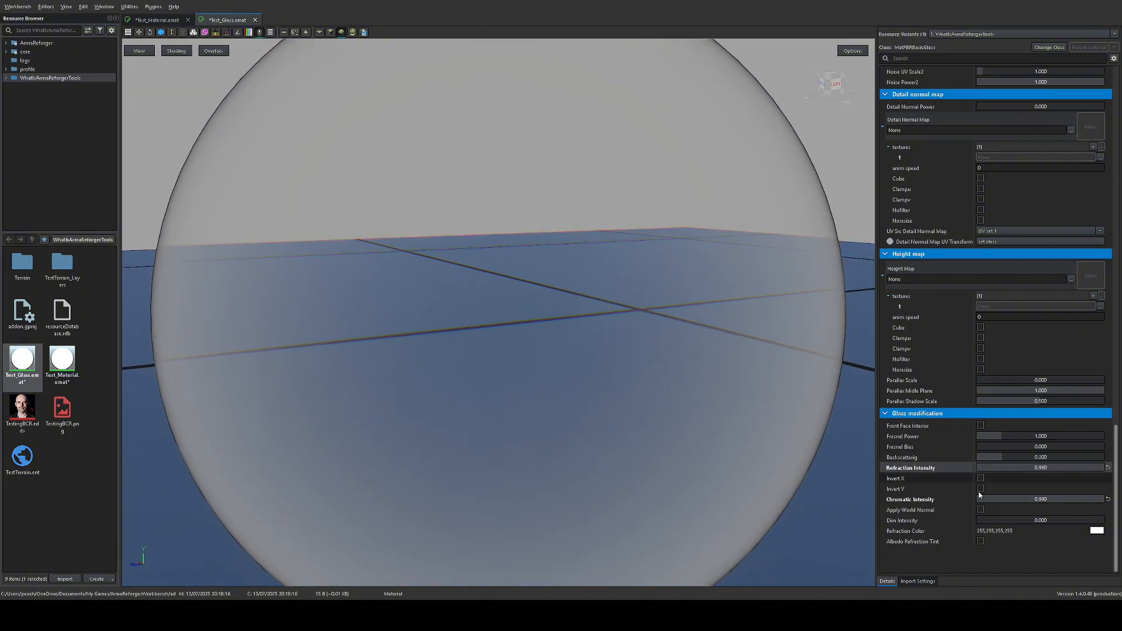
drag(987, 522, 1065, 518)
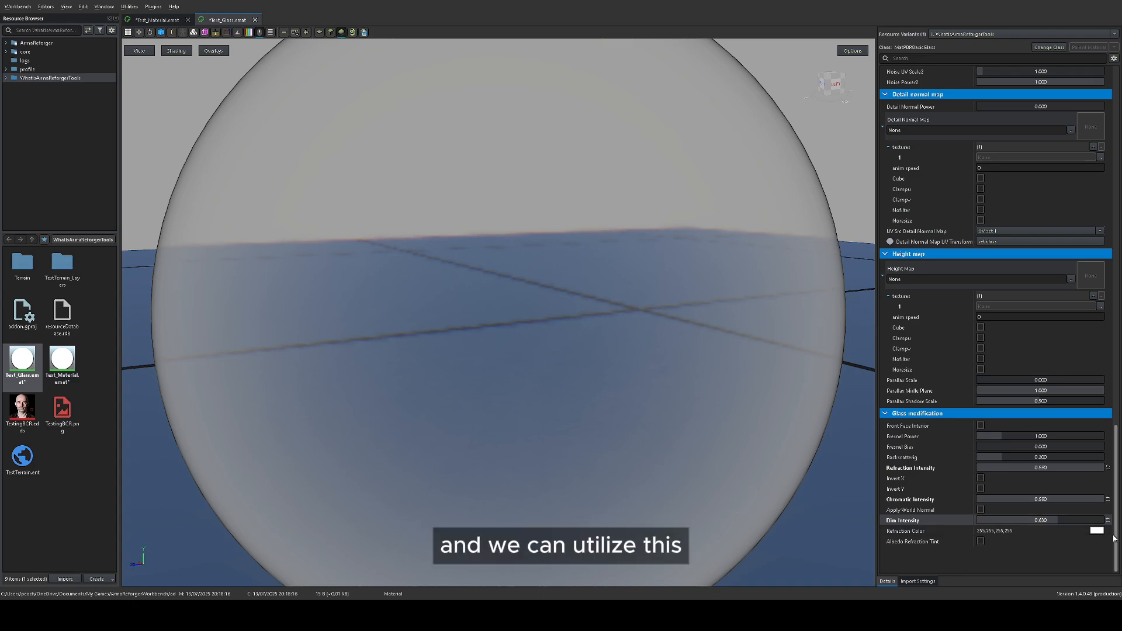
Step: Save all modified files and return to the world containing the textured cube
scroll(959, 456, up, 15)
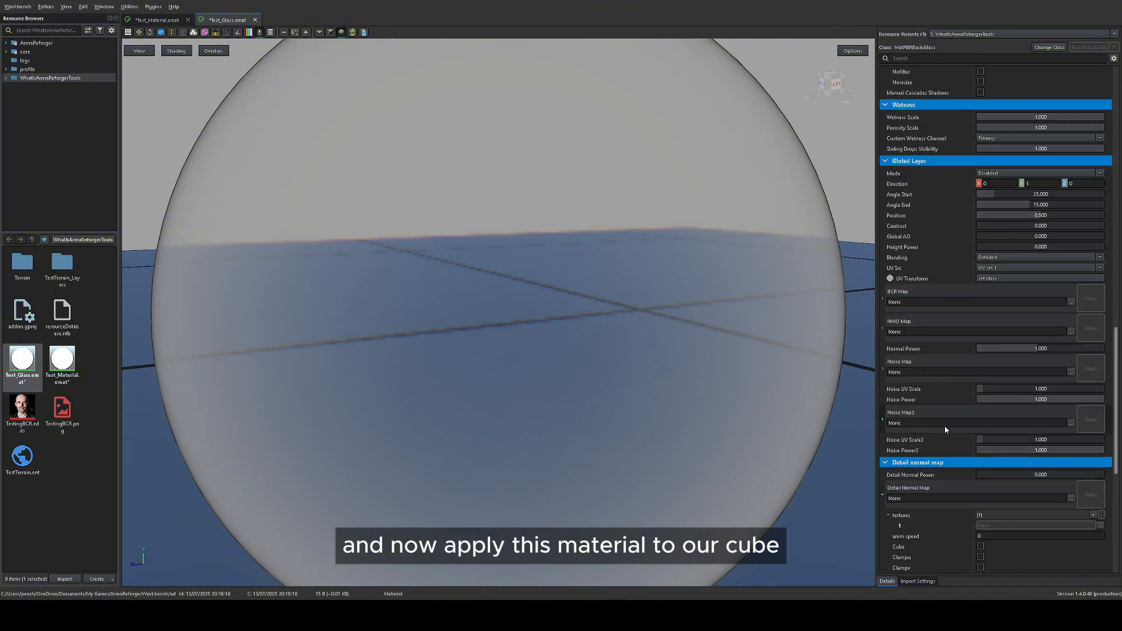
scroll(760, 304, up, 5)
scroll(703, 294, down, 4)
scroll(921, 313, up, 12)
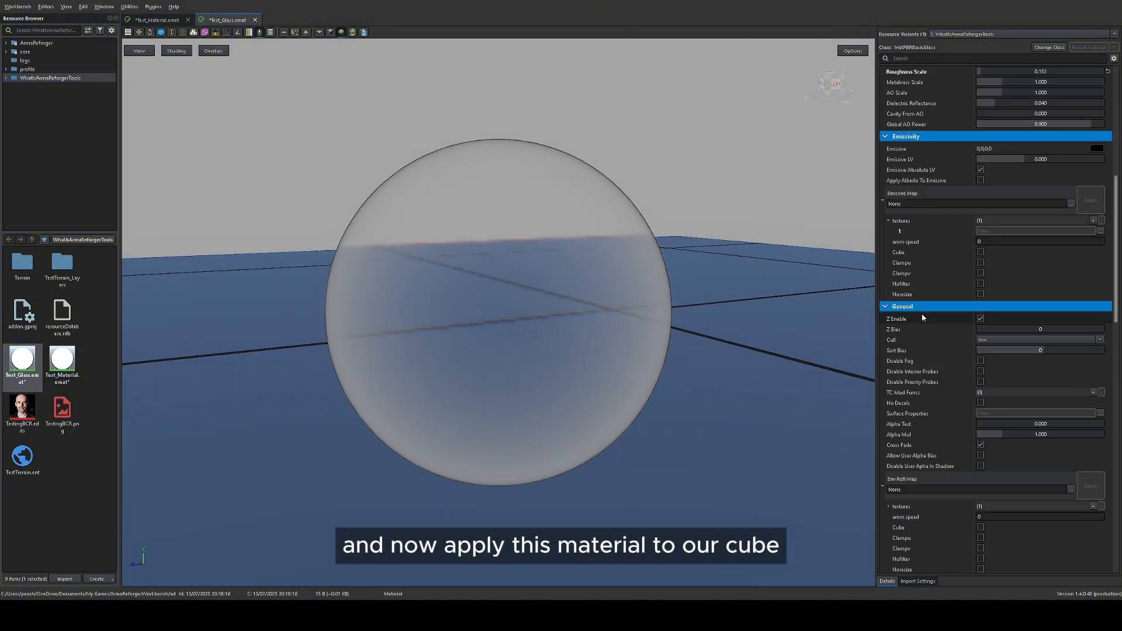
click(11, 6)
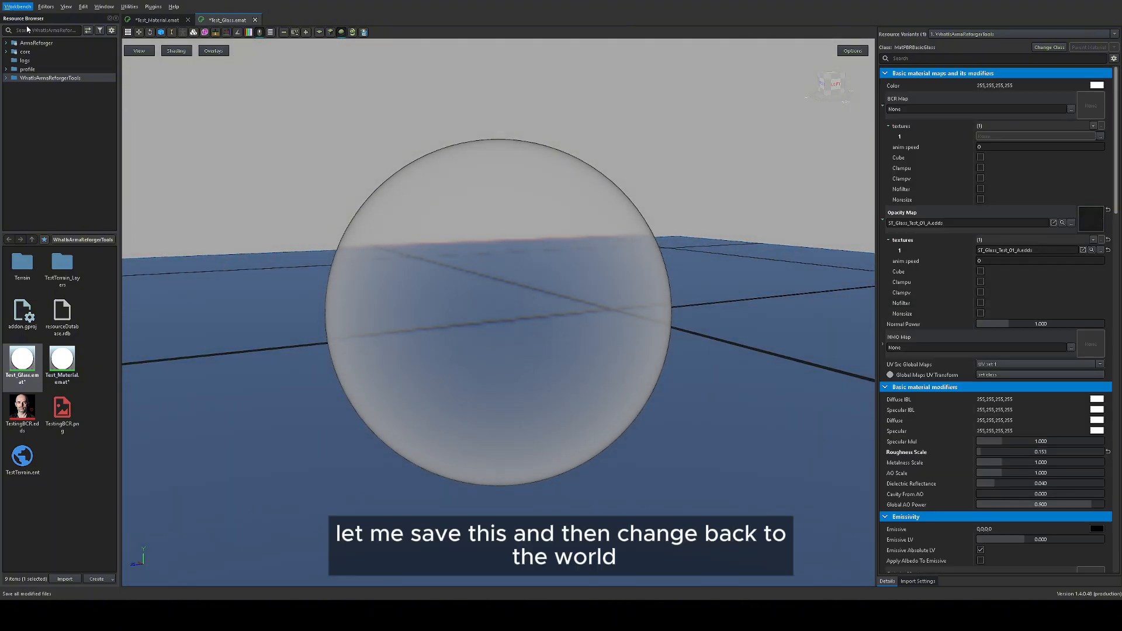
click(29, 54)
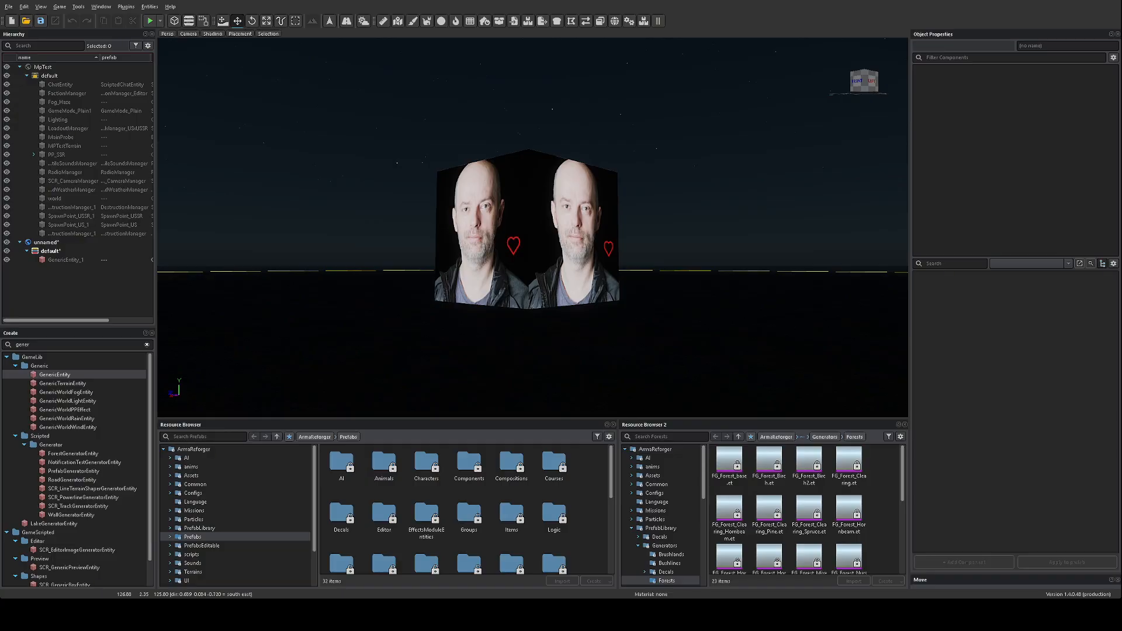
Step: Assign Test_Glass to the cube and change the world's time of day back to daylight
click(553, 192)
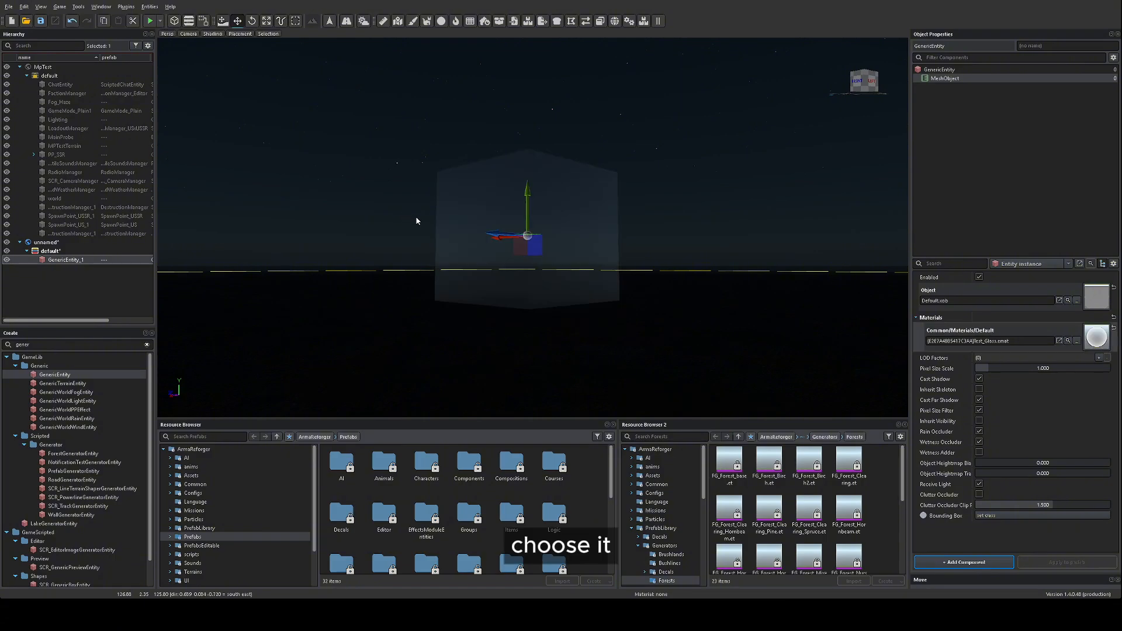
click(365, 21)
click(947, 275)
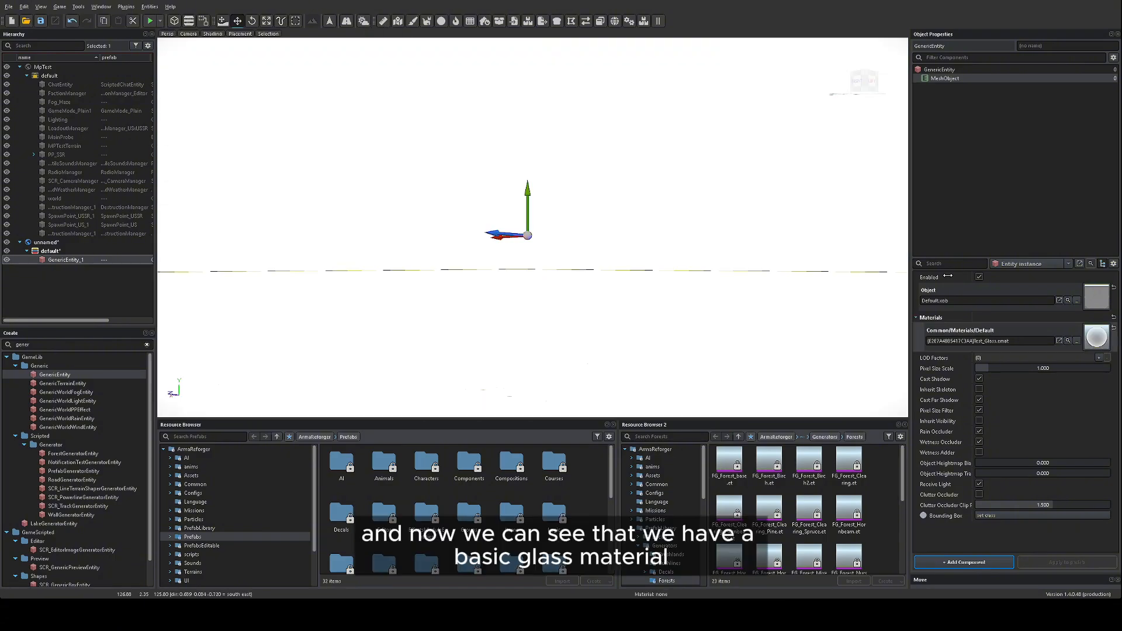
Step: Examine the glass cube's transparency and refraction by moving around it from several sides
key(w)
right_drag(664, 223, 339, 231)
key(d)
key(d)
key(s)
key(w)
key(s)
key(s)
key(w)
key(d)
key(a)
key(s)
key(d)
key(w)
key(a)
key(s)
key(d)
key(s)
right_drag(234, 232, 265, 235)
key(a)
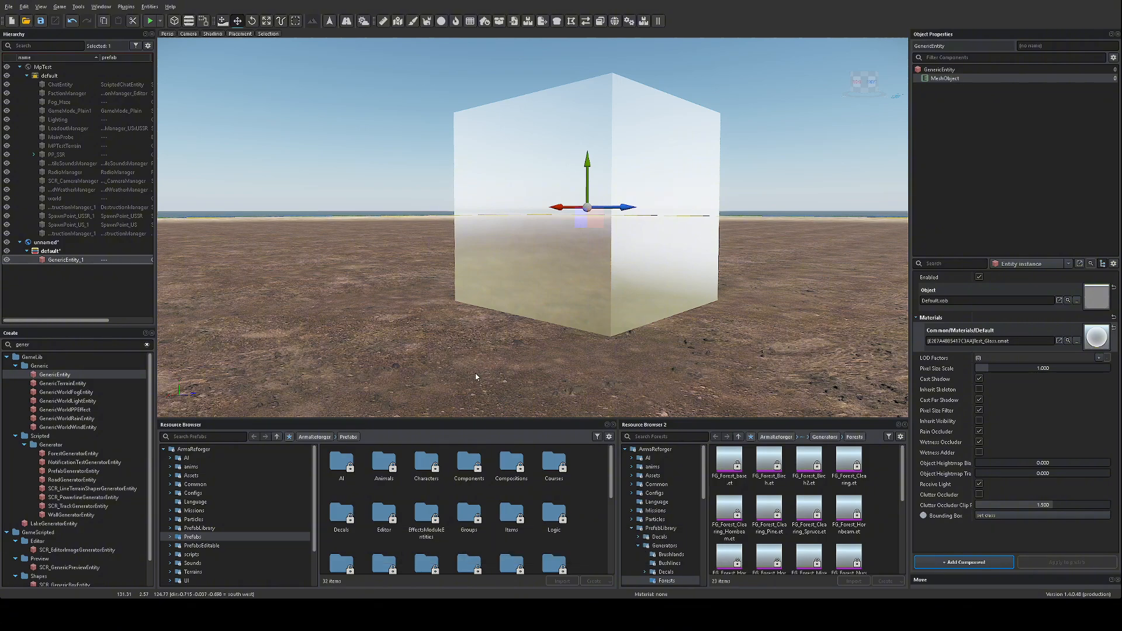
Step: Tint the cube's Test_Glass material green
drag(435, 364, 430, 359)
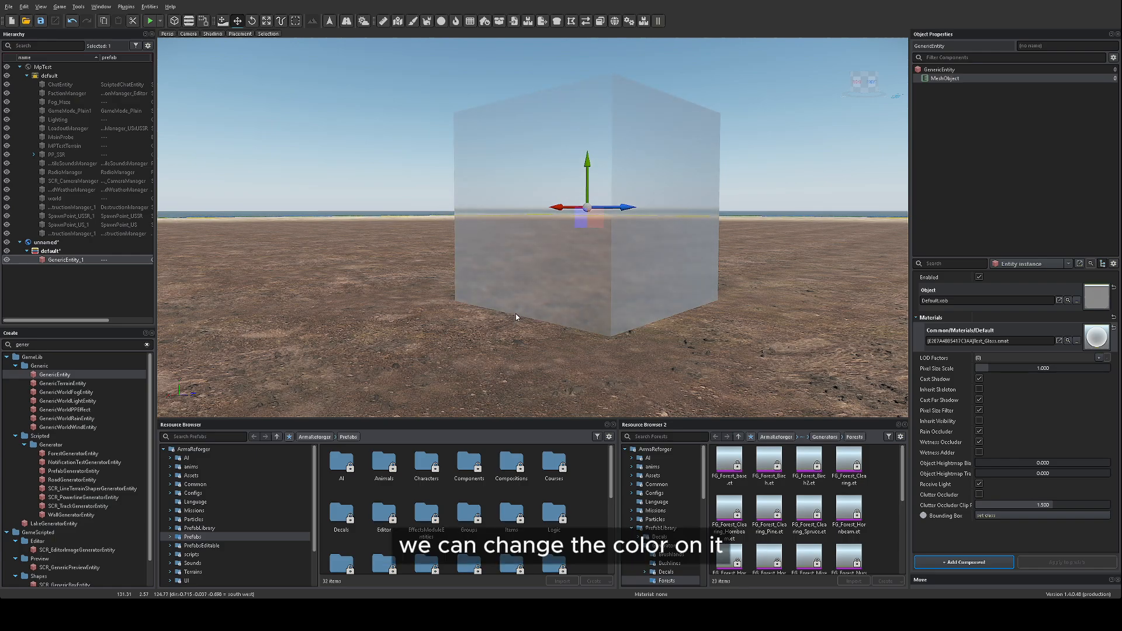
click(621, 298)
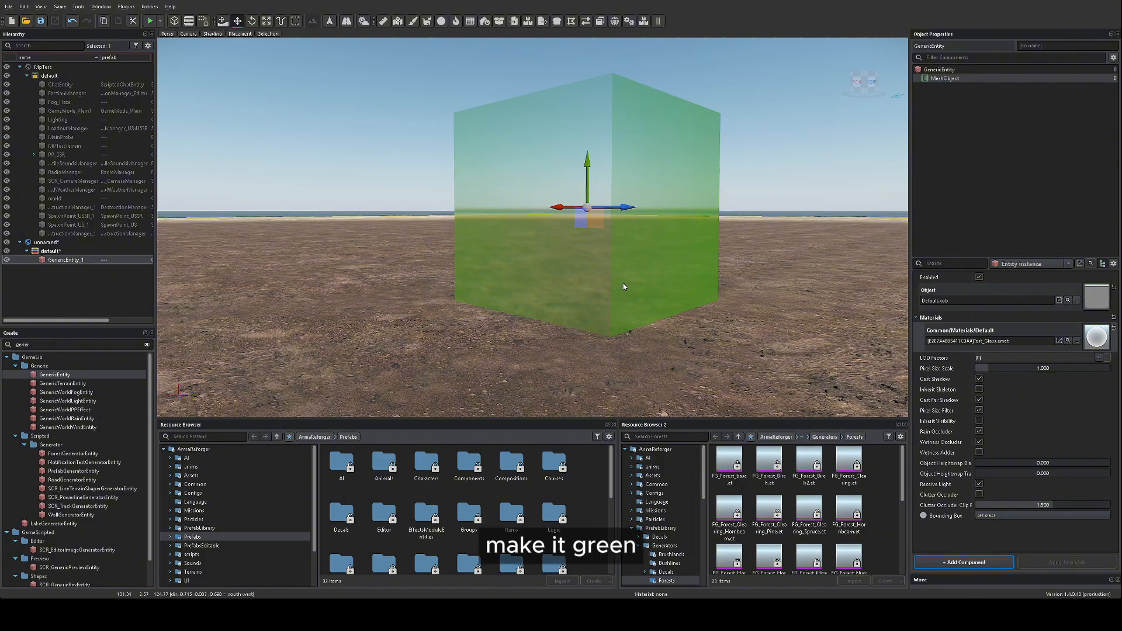